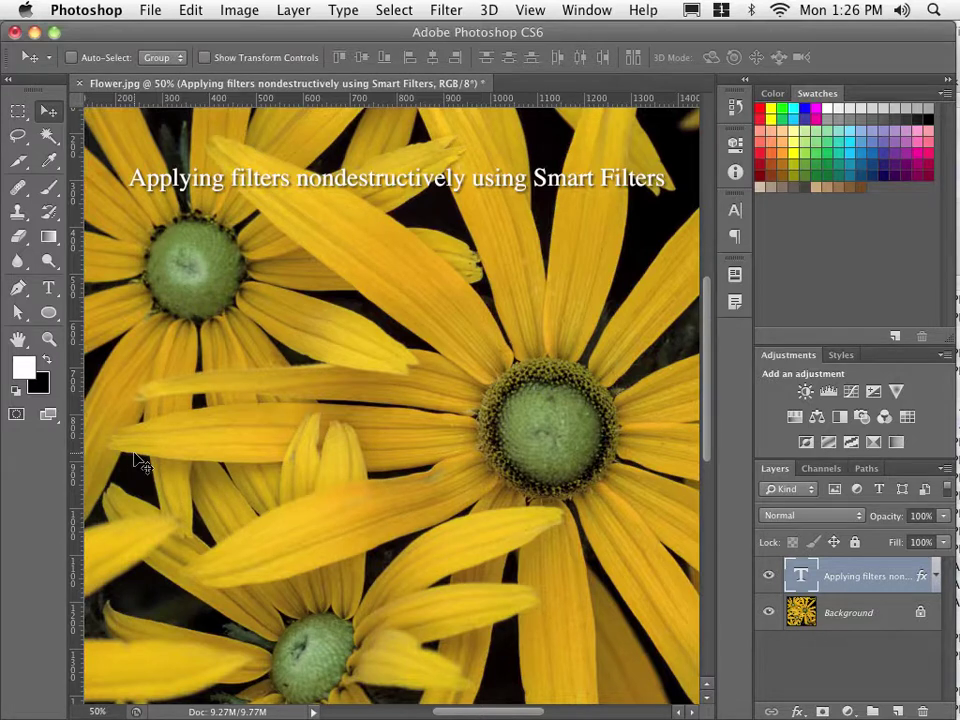
- After browsing the Filter and Layer menus, convert the flower Background layer into smart object Layer 2
click(437, 12)
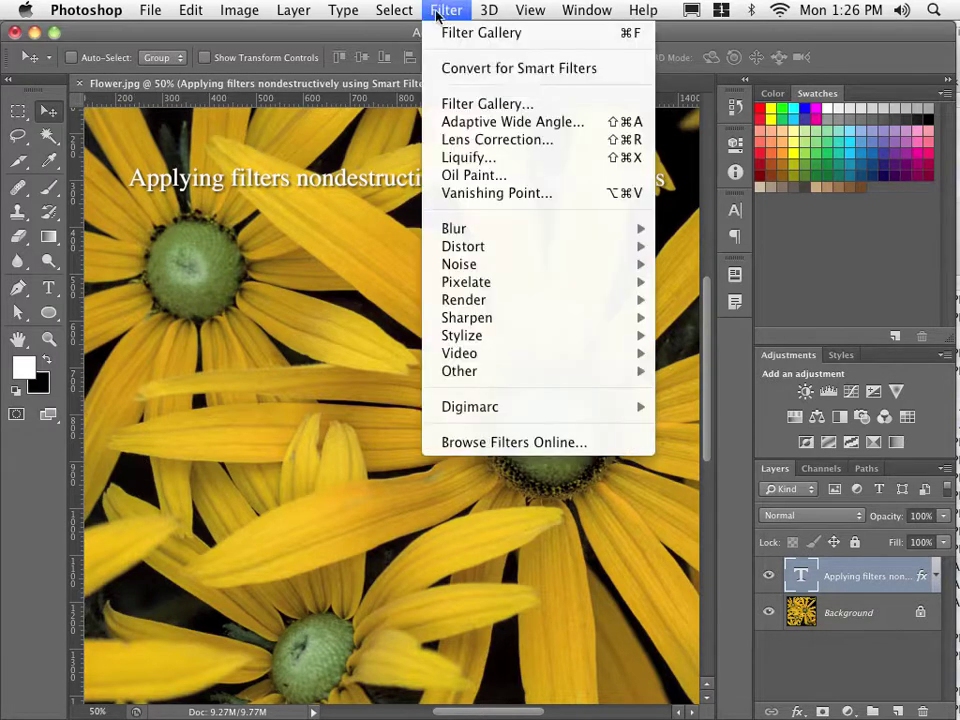
mouse_move(465, 266)
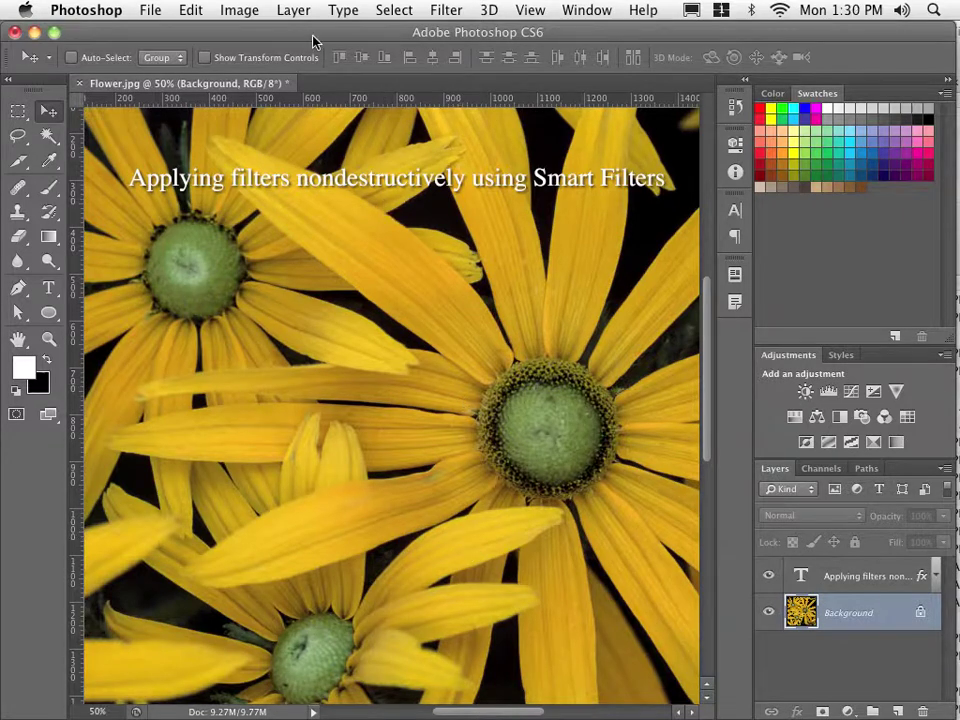
click(293, 11)
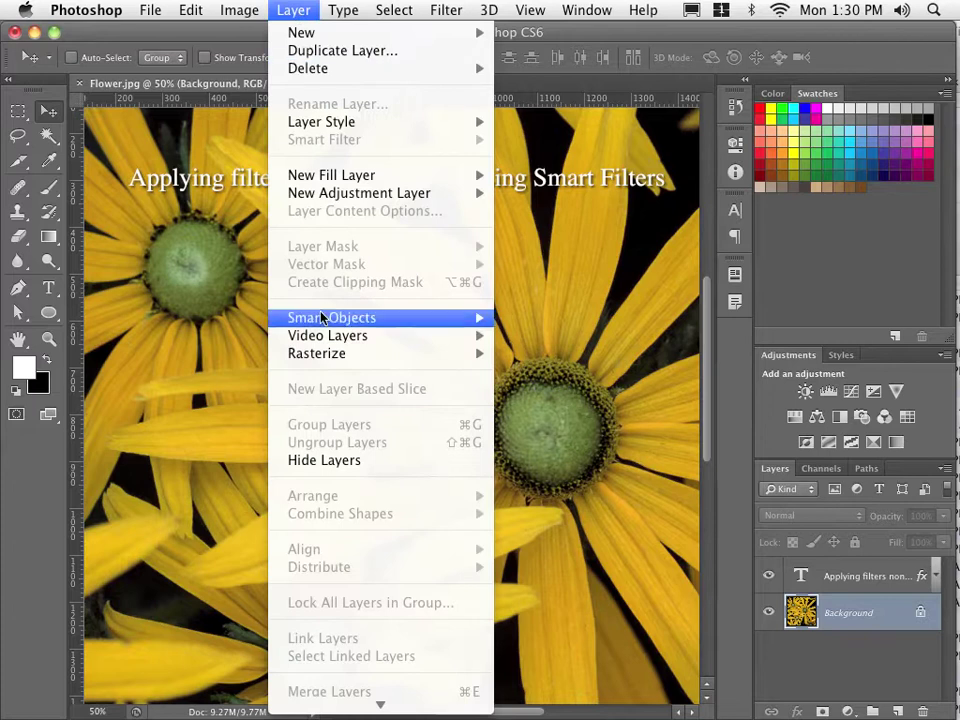
mouse_move(322, 318)
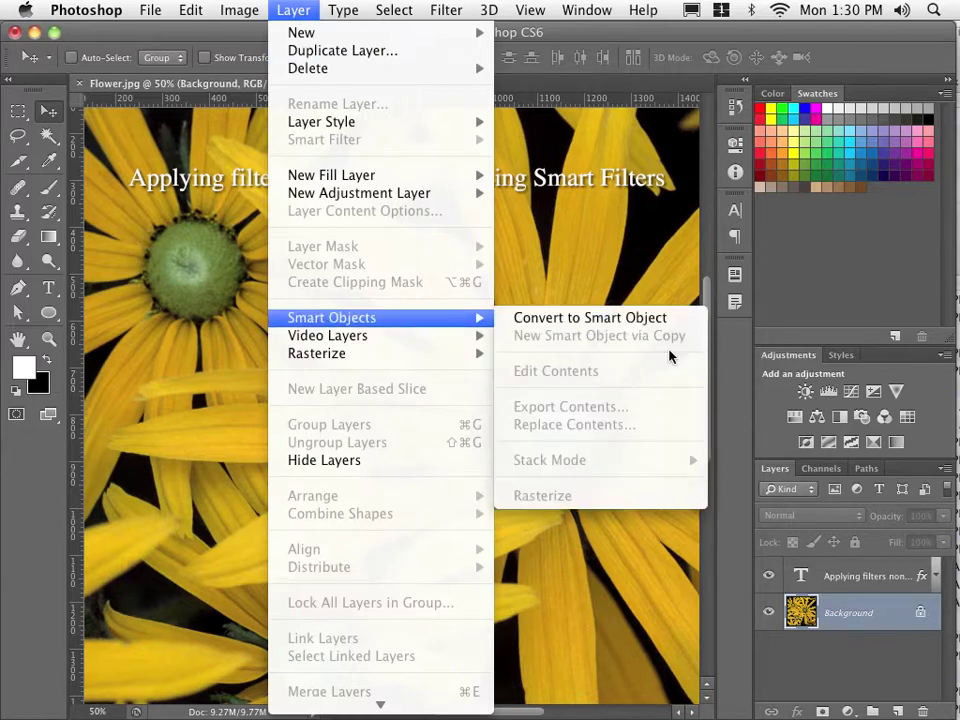
click(849, 618)
right_click(849, 618)
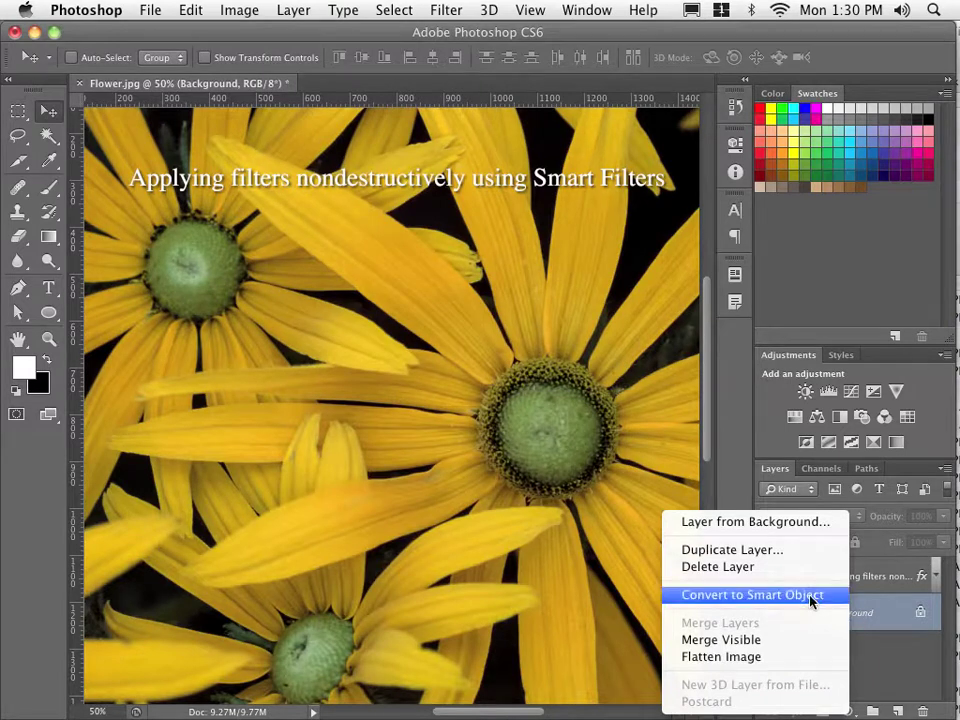
click(812, 596)
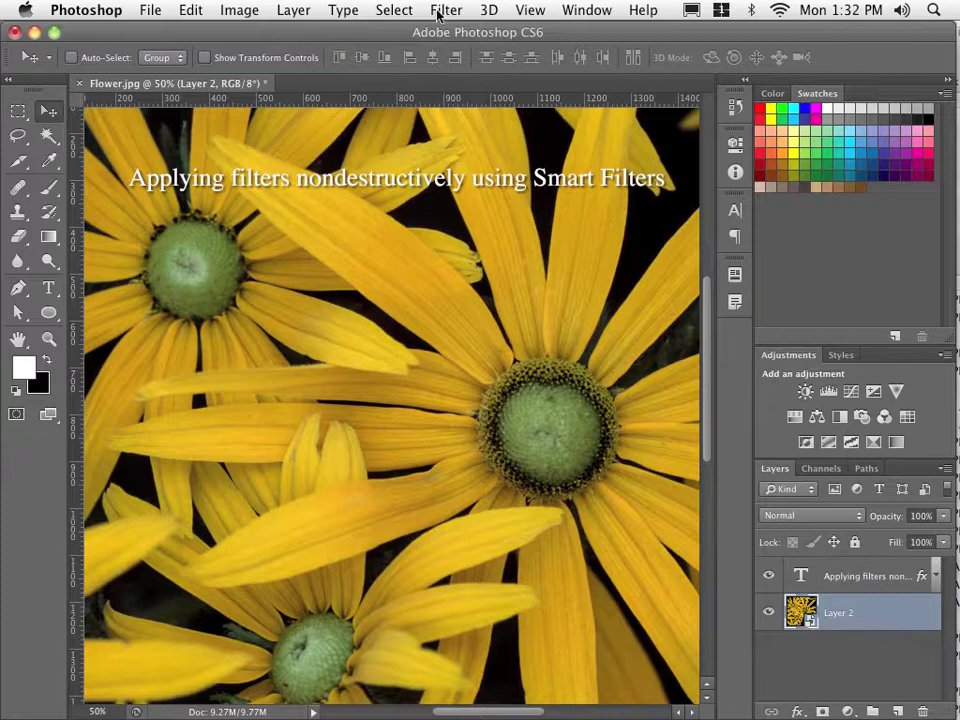
- Browse the Filter menu's Blur and other submenus, close it, then reopen it for Layer 2
click(437, 14)
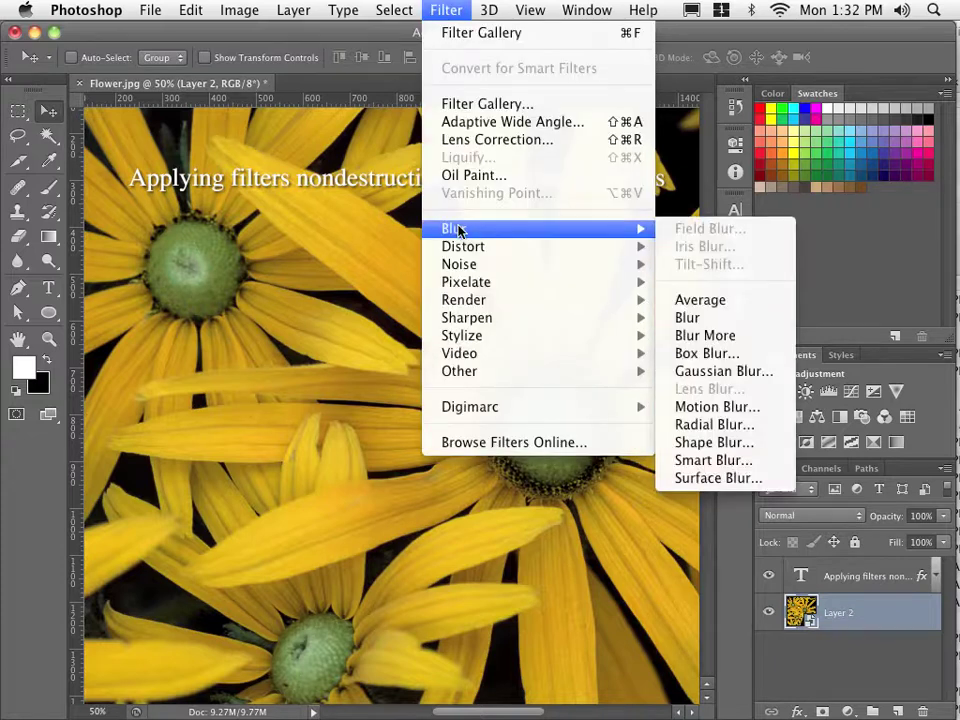
mouse_move(462, 271)
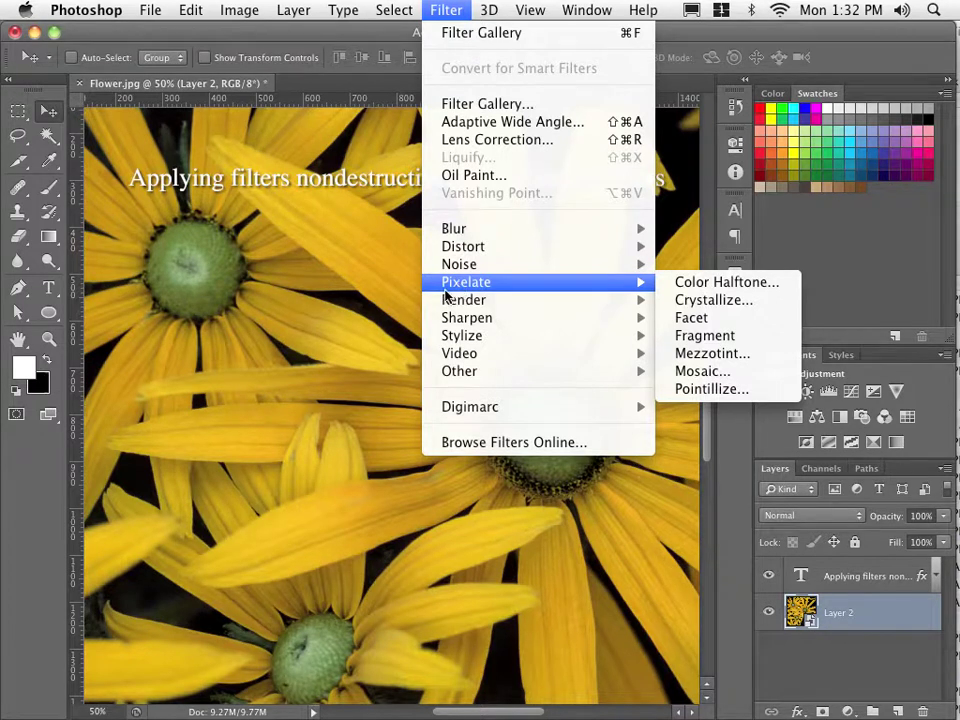
click(405, 322)
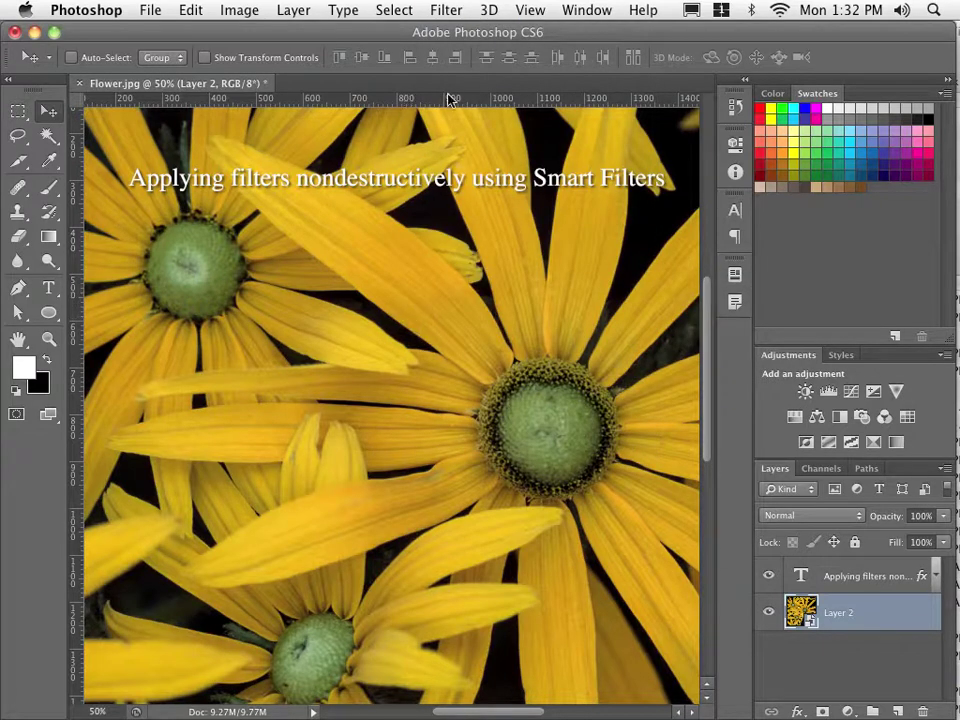
click(446, 11)
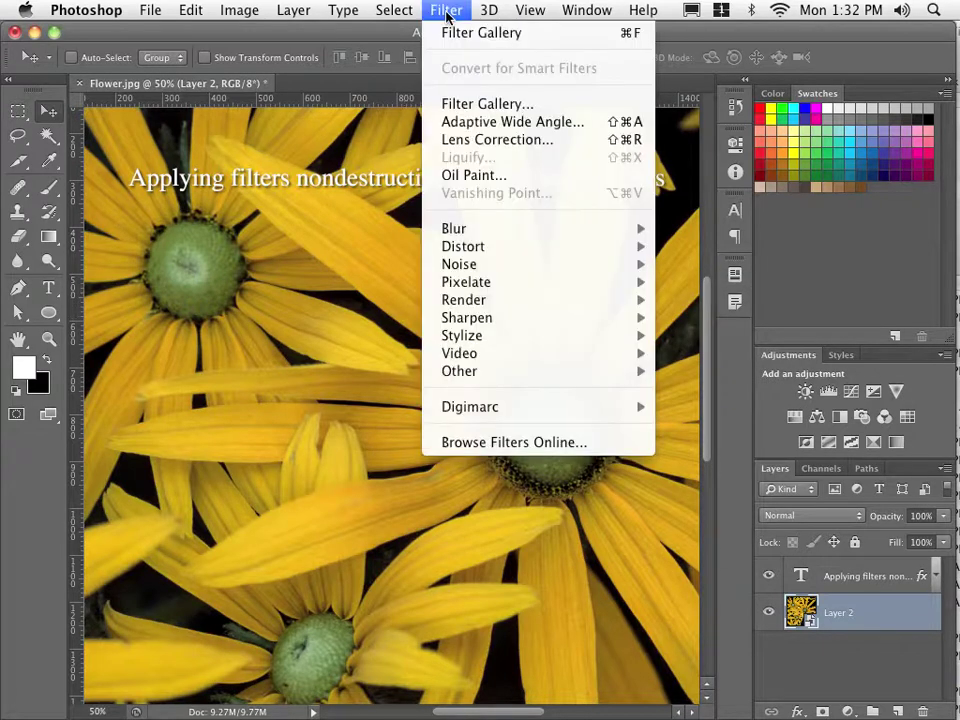
- Open the Filter Gallery with the preview zoomed to Fit in View
click(446, 102)
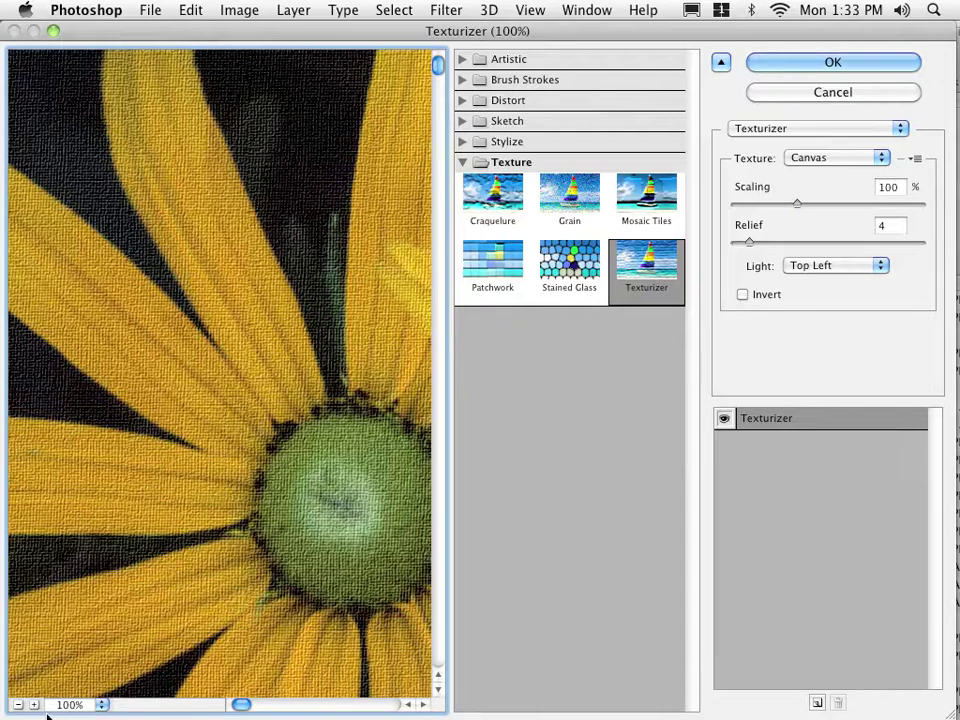
click(100, 705)
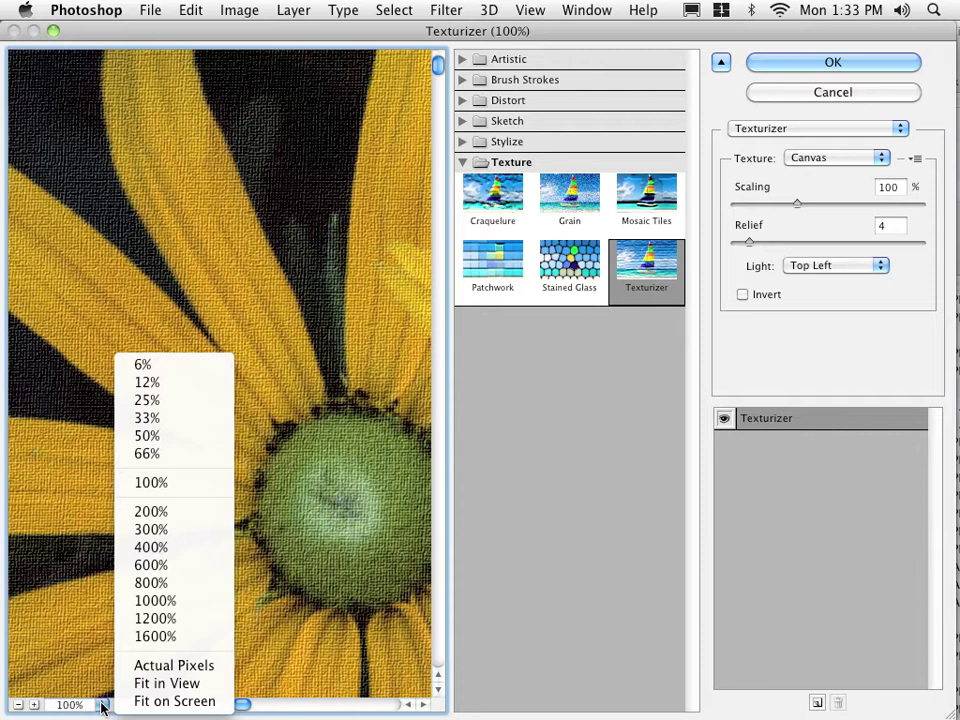
click(150, 684)
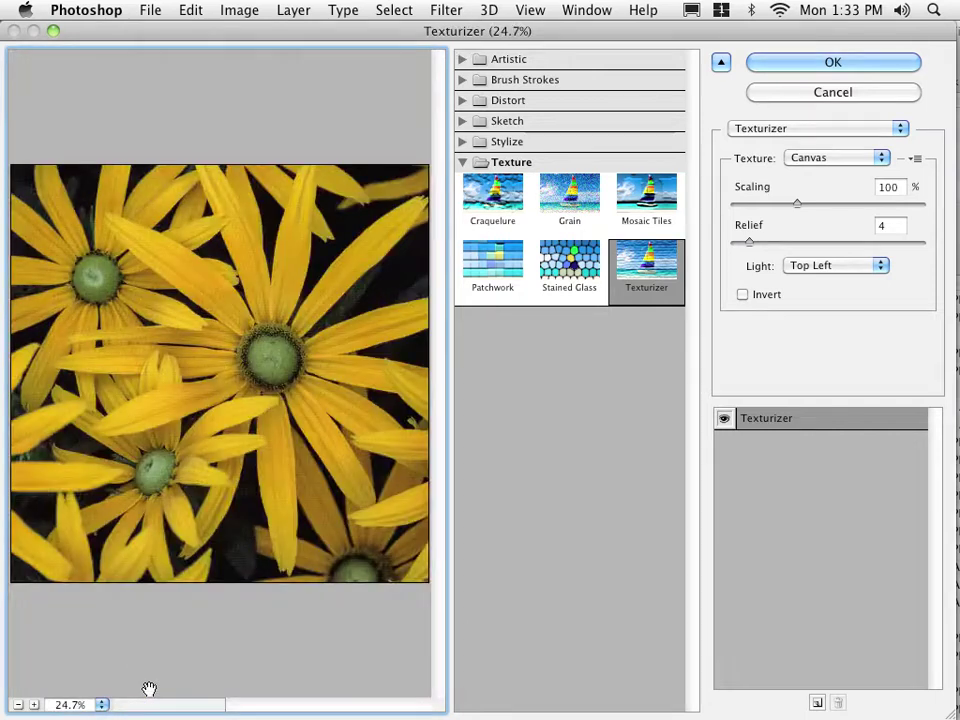
- Expand the Artistic and Brush Strokes categories and preview the Colored Pencil filter
click(463, 61)
click(463, 61)
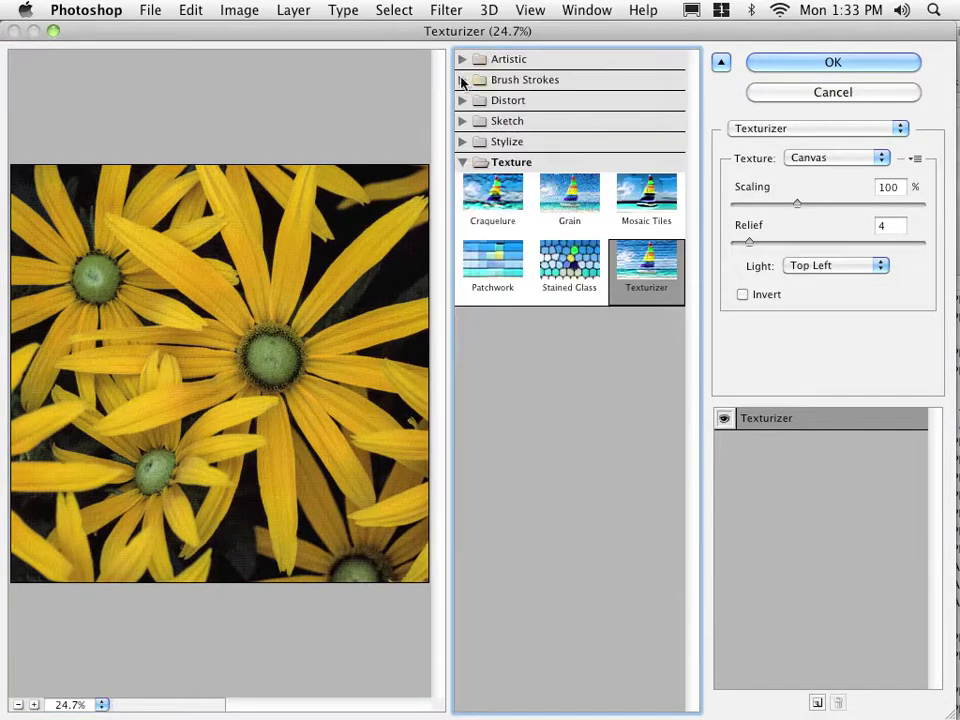
click(463, 80)
click(463, 80)
click(463, 80)
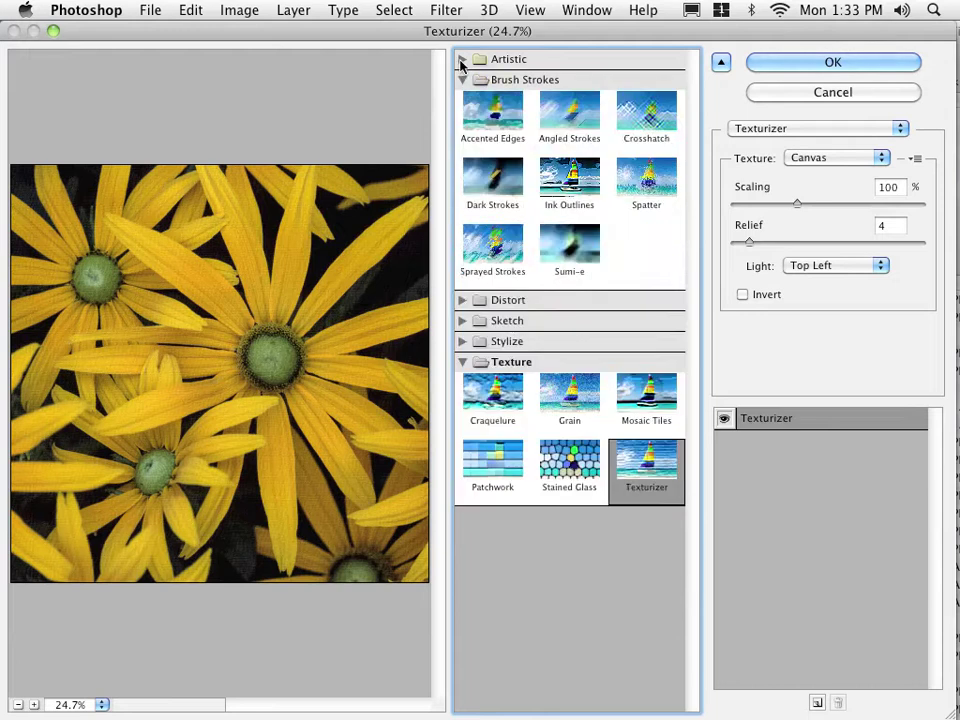
click(463, 61)
click(483, 94)
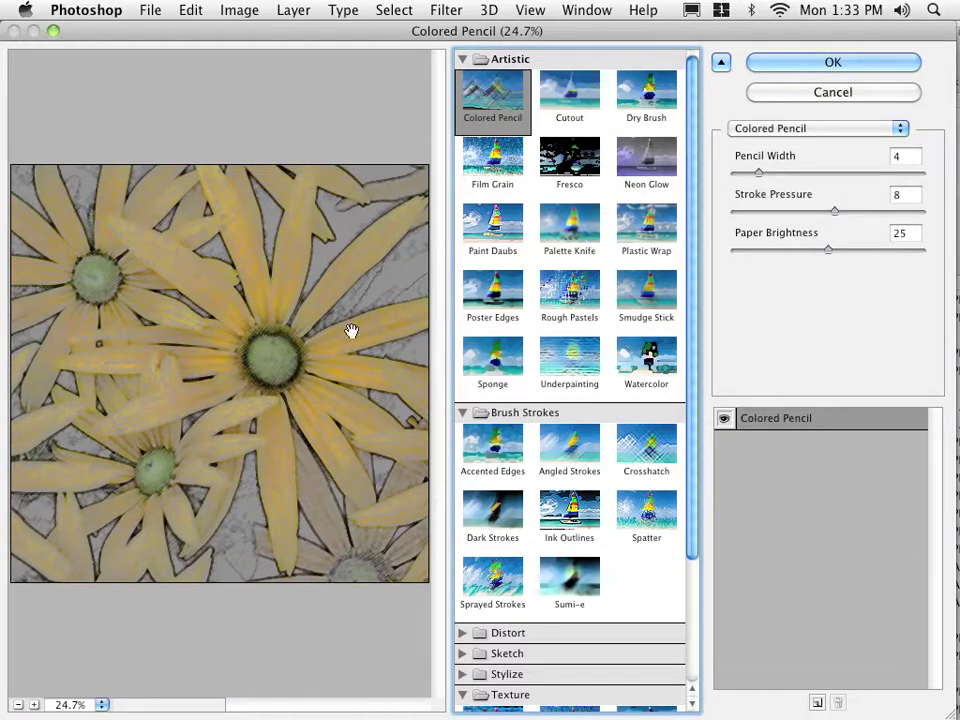
- Try Rough Pastels and Accented Edges, then preview Diffuse Glow with Graininess raised to 7
click(572, 288)
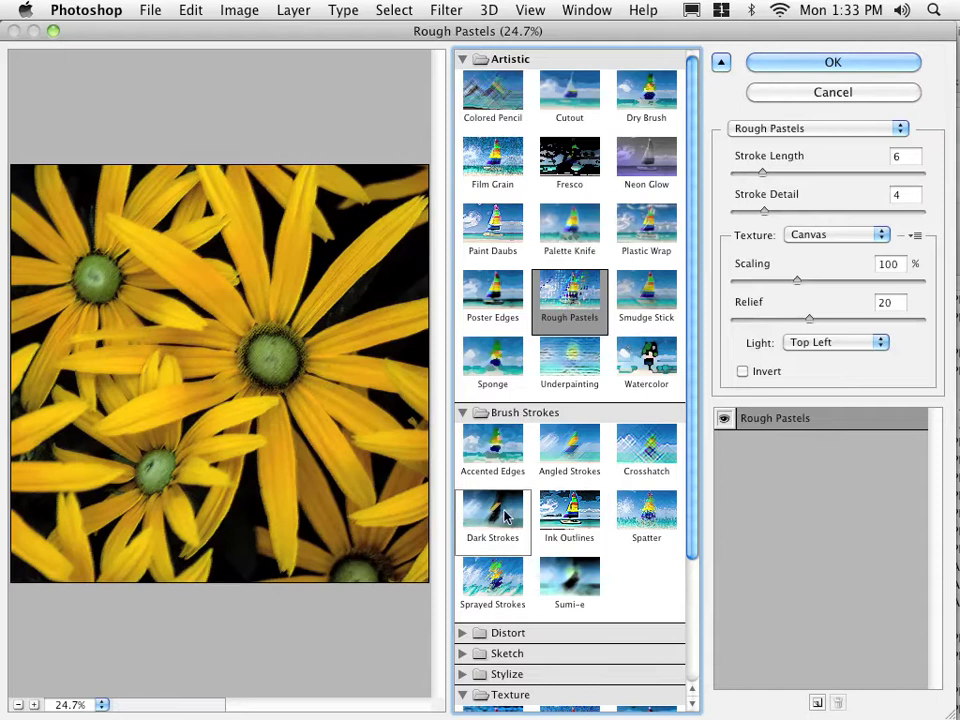
click(472, 439)
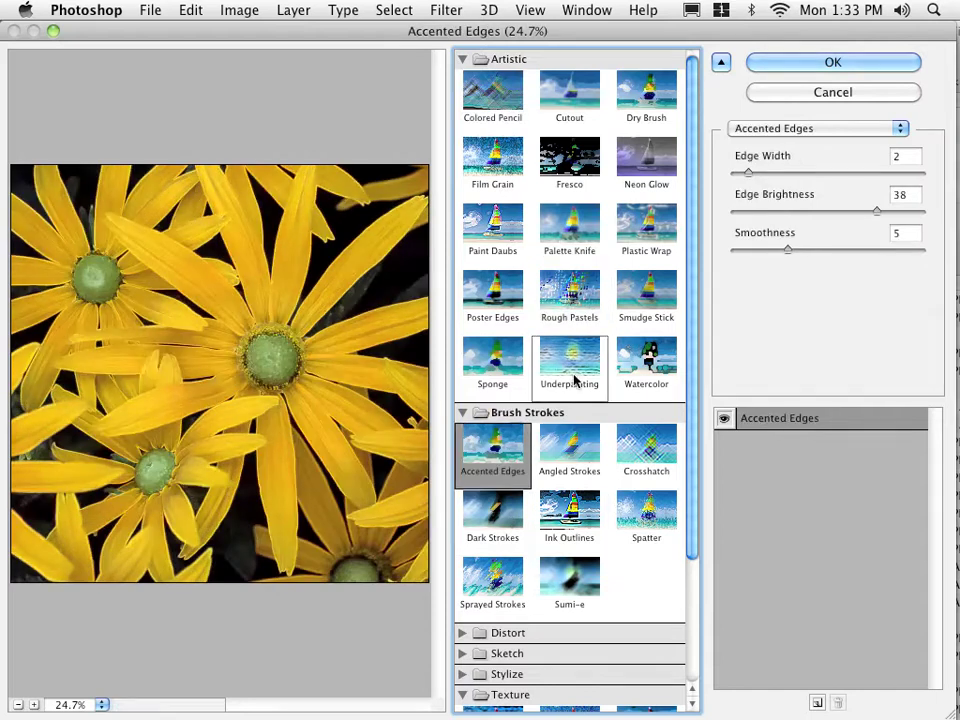
click(462, 60)
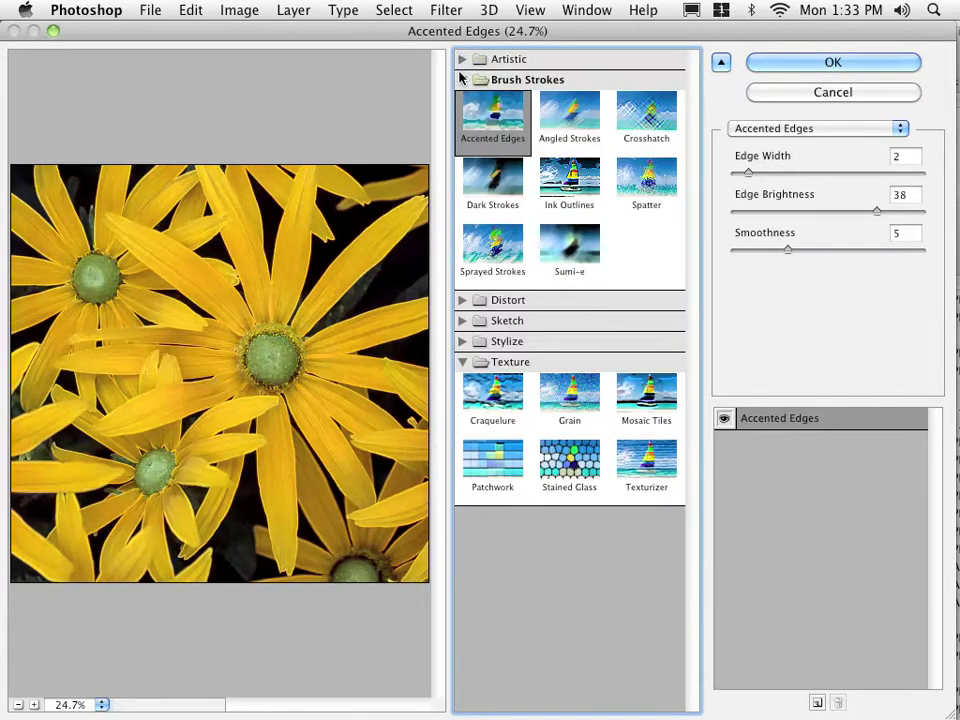
click(462, 301)
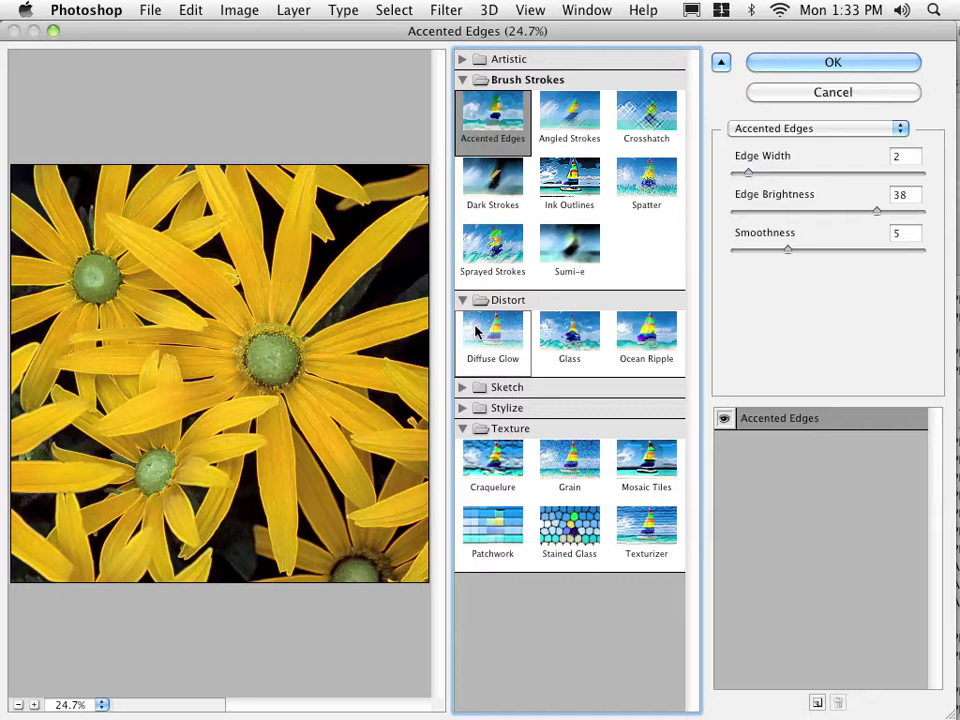
click(477, 332)
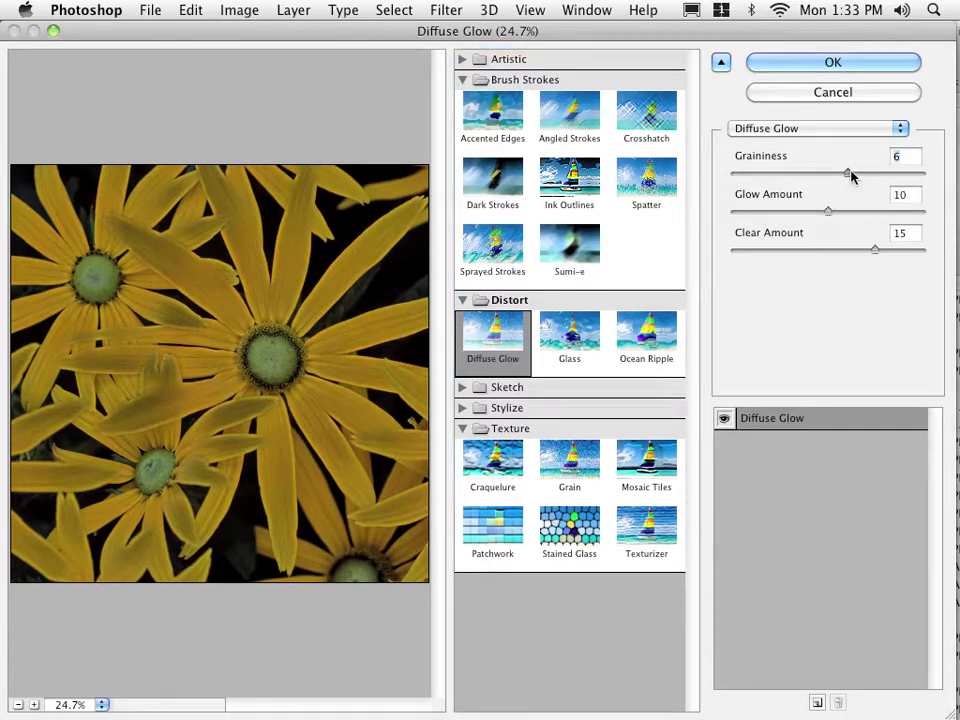
drag(851, 176, 869, 178)
- Zoom the preview in on the flower and preview the Grain filter
click(35, 706)
click(35, 706)
click(35, 706)
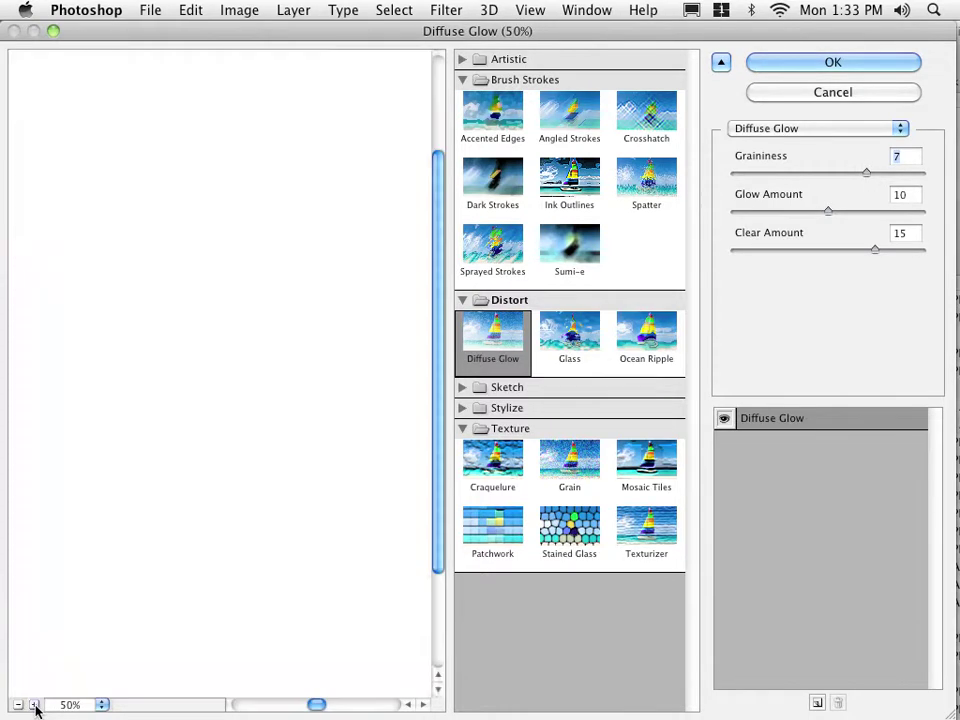
click(35, 706)
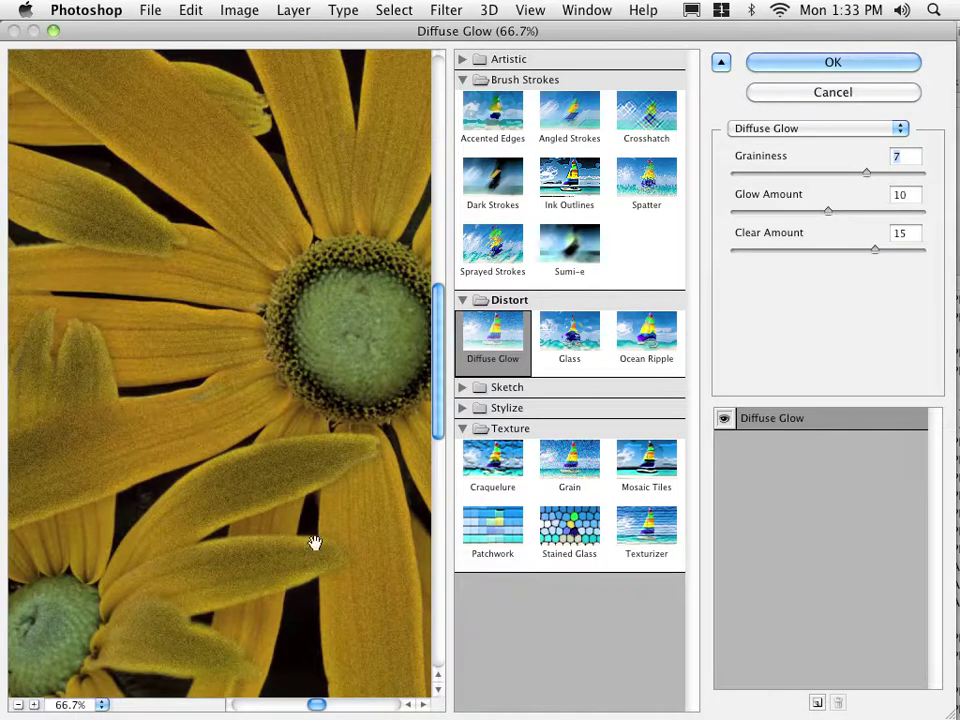
click(540, 460)
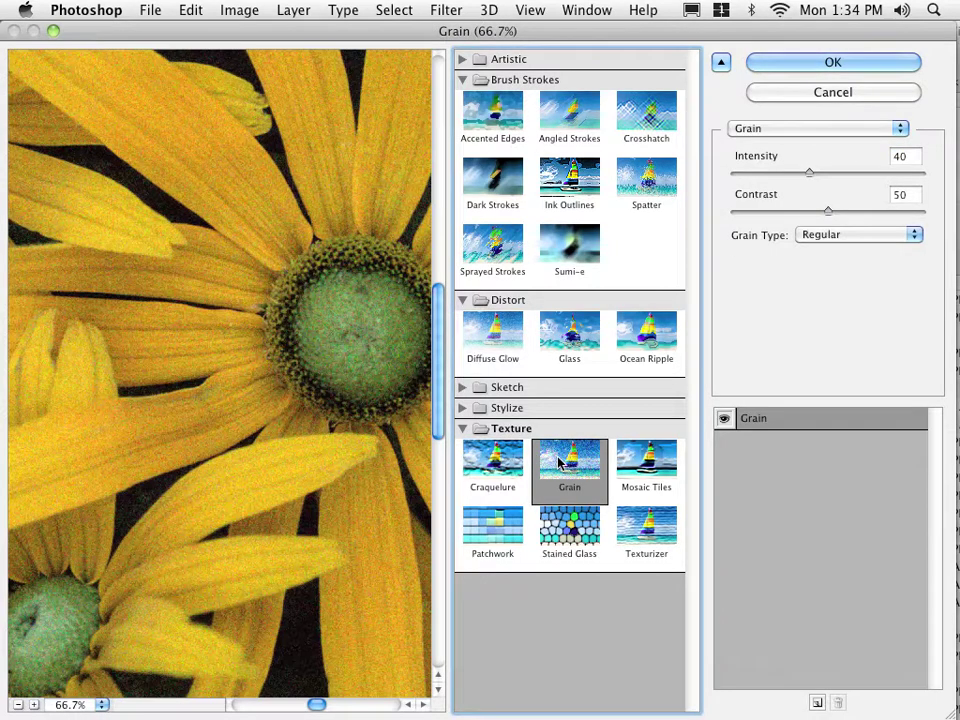
- Preview Texturizer, trying Burlap, Brick and Sandstone, then settle on Canvas at 200% scaling
click(646, 533)
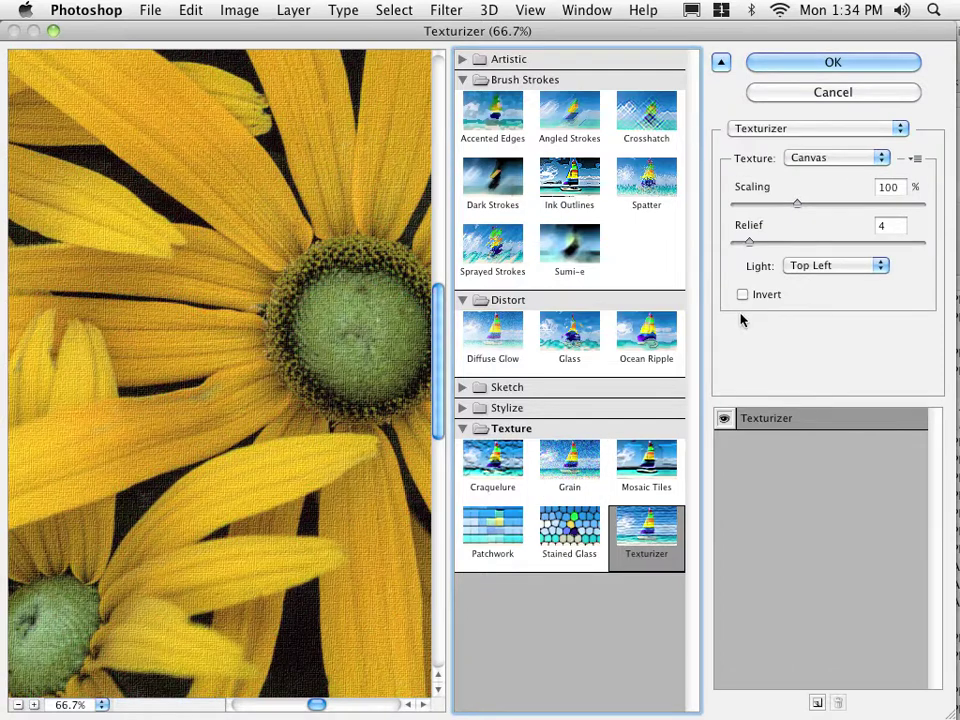
click(795, 160)
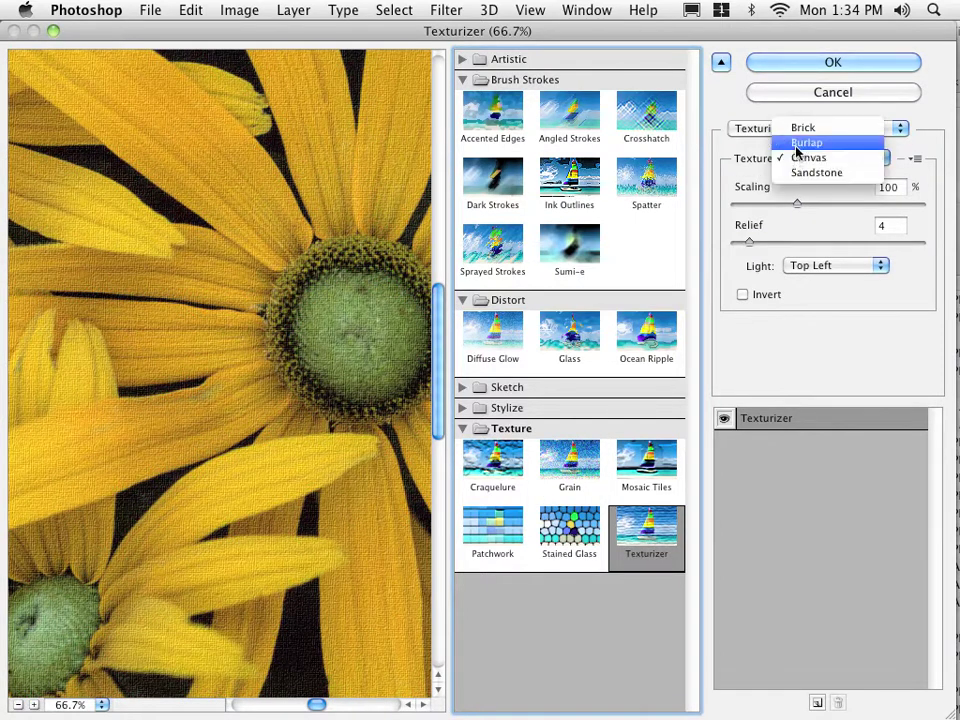
click(797, 142)
click(797, 157)
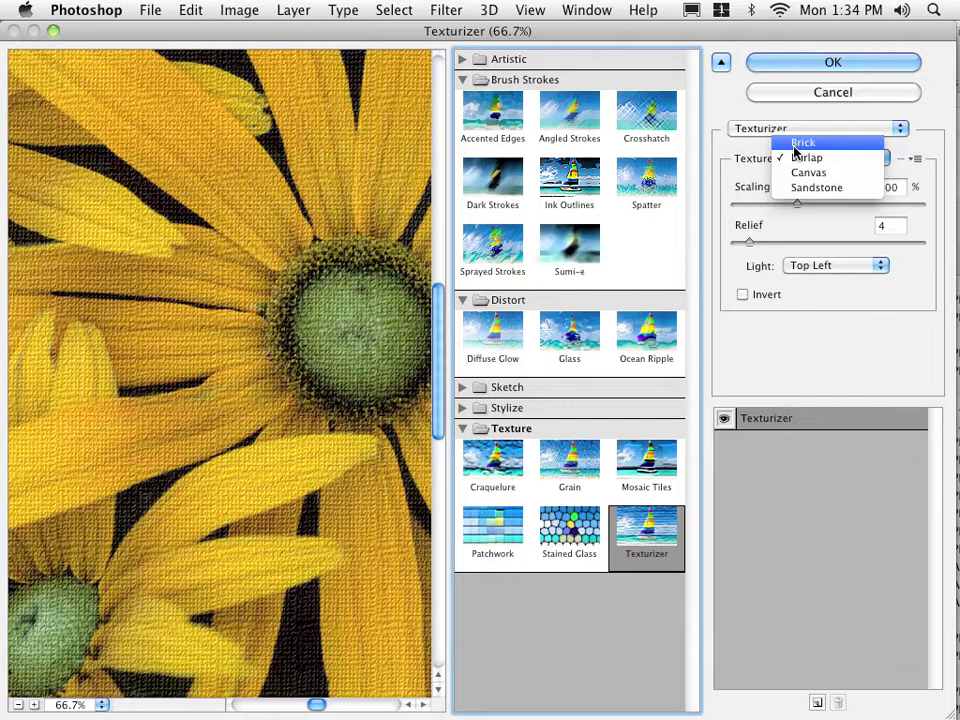
click(797, 142)
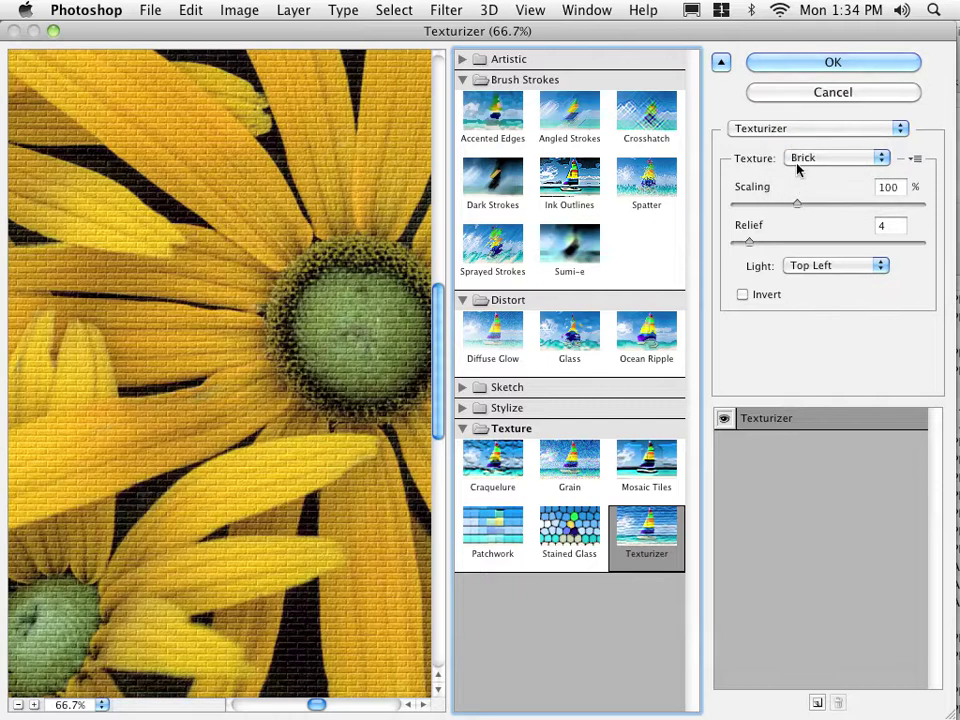
click(798, 161)
click(800, 203)
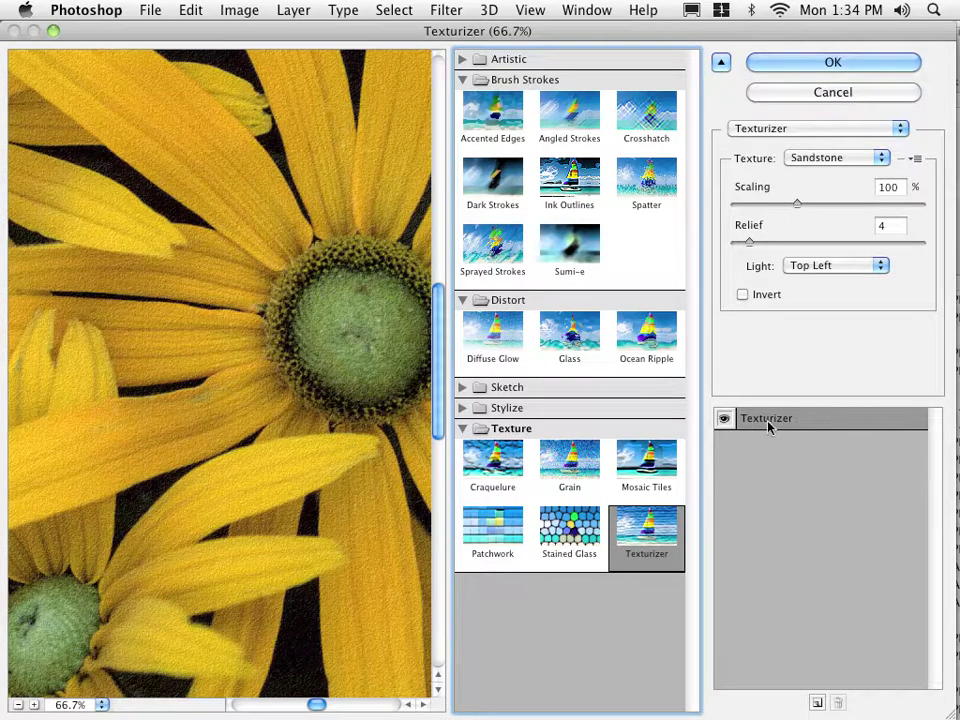
click(797, 157)
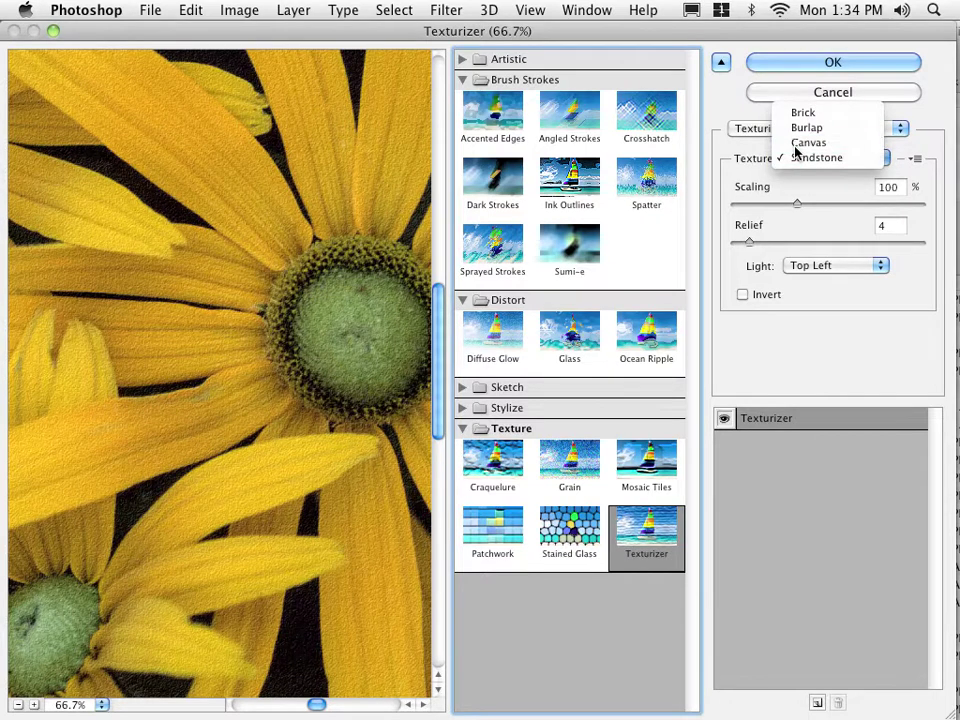
click(797, 148)
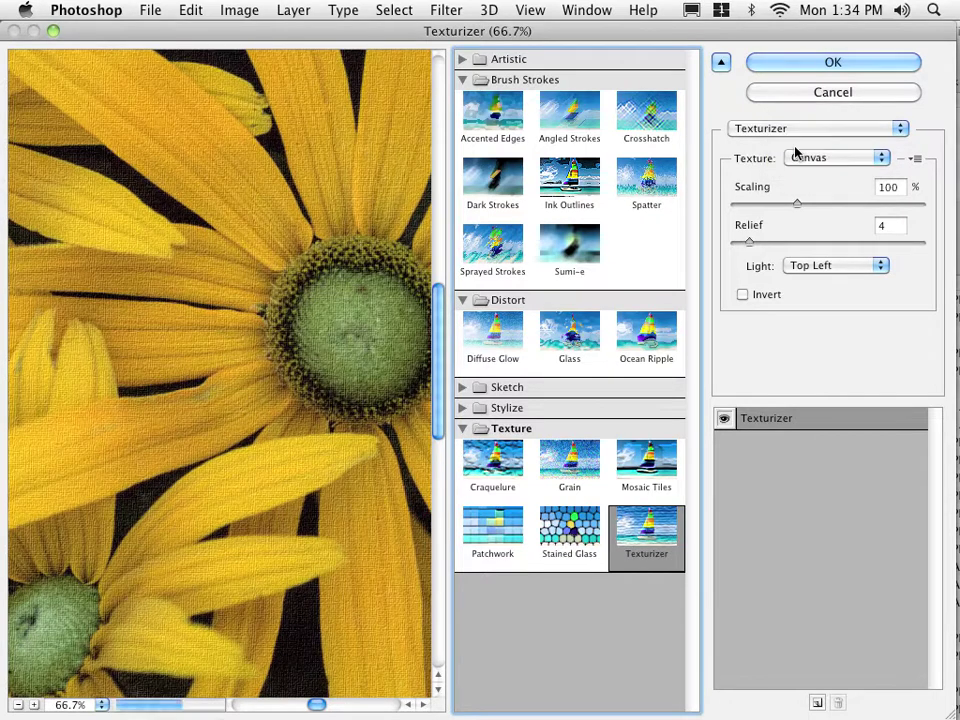
click(800, 205)
drag(800, 205, 925, 207)
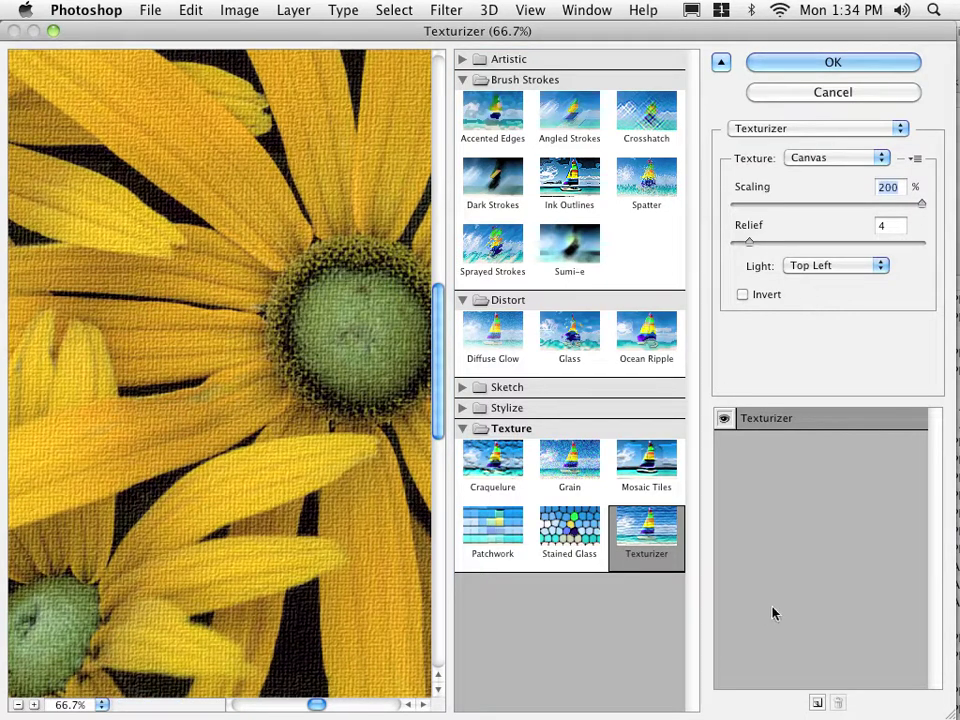
- Add a second effect set to Sketch > Graphic Pen and move it below Texturizer
click(817, 704)
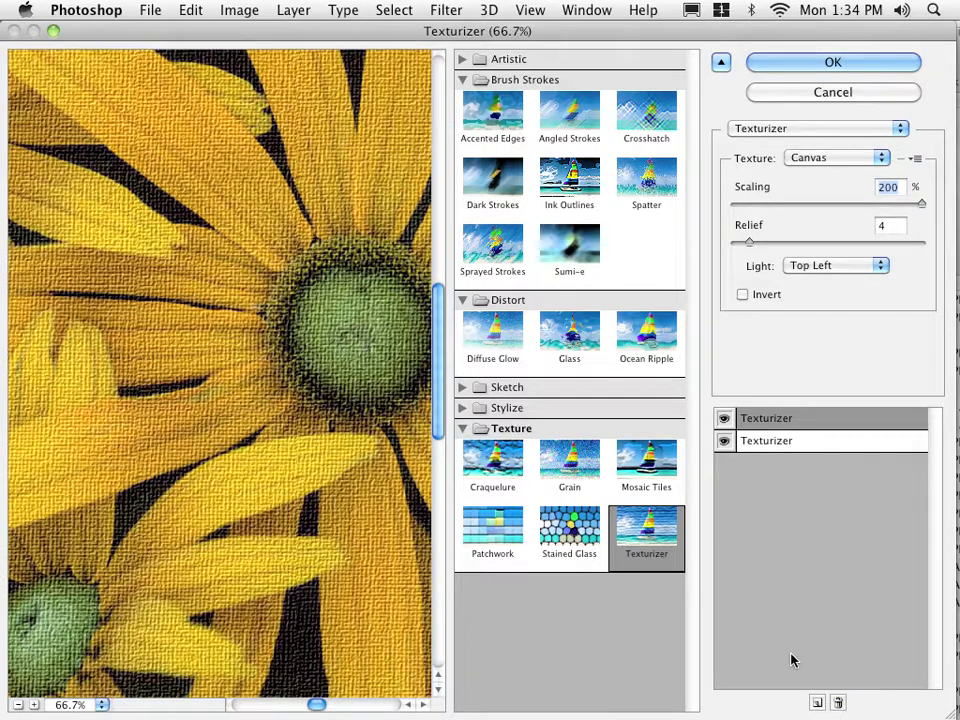
click(746, 422)
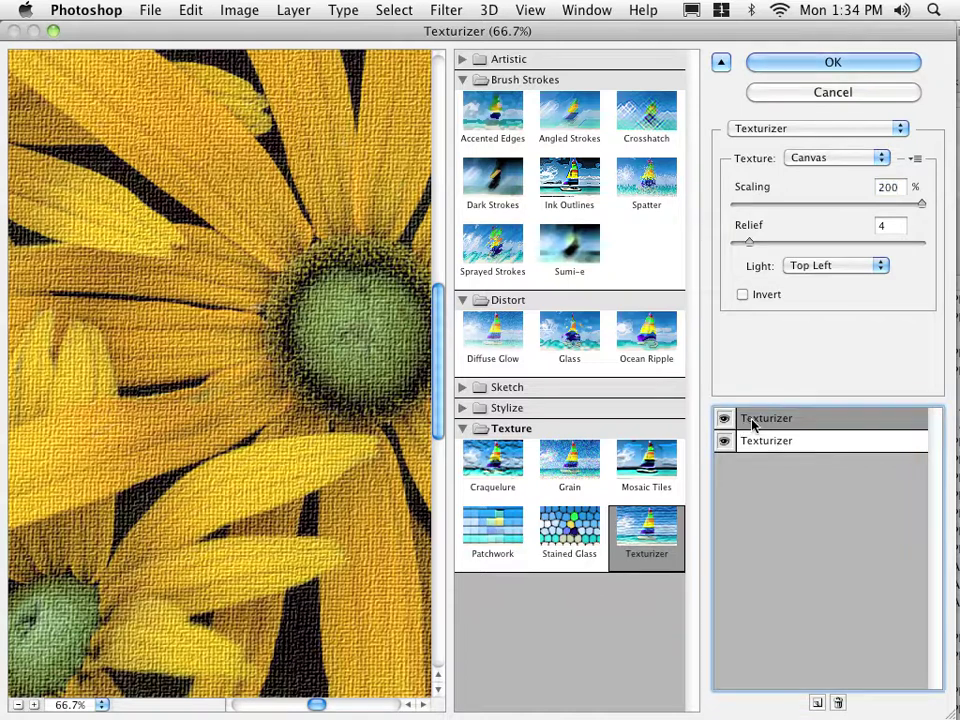
click(463, 408)
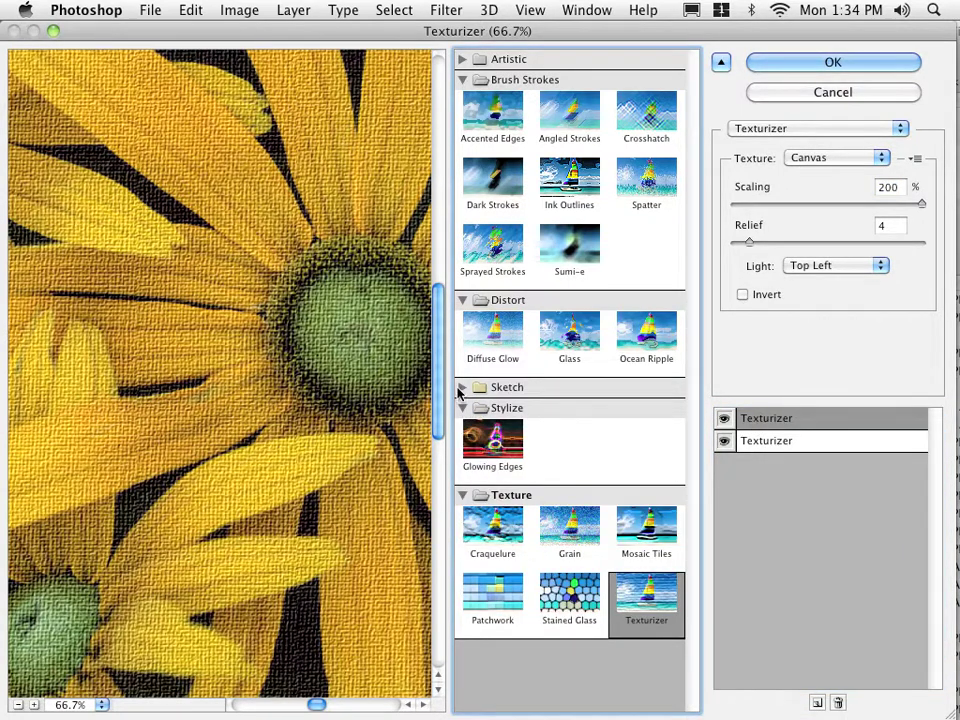
click(461, 388)
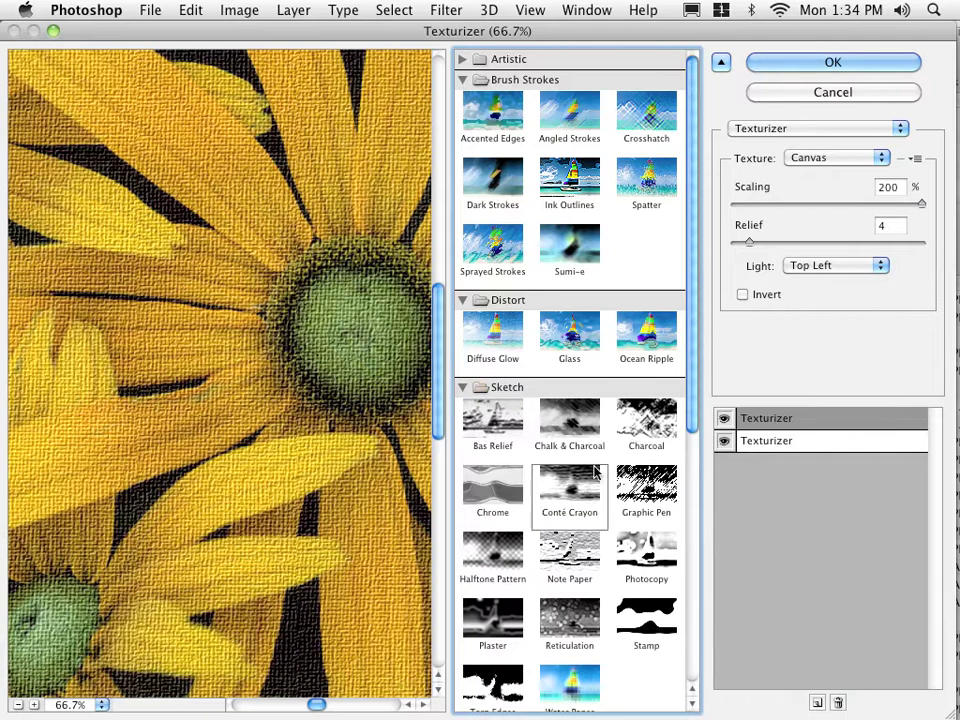
click(646, 485)
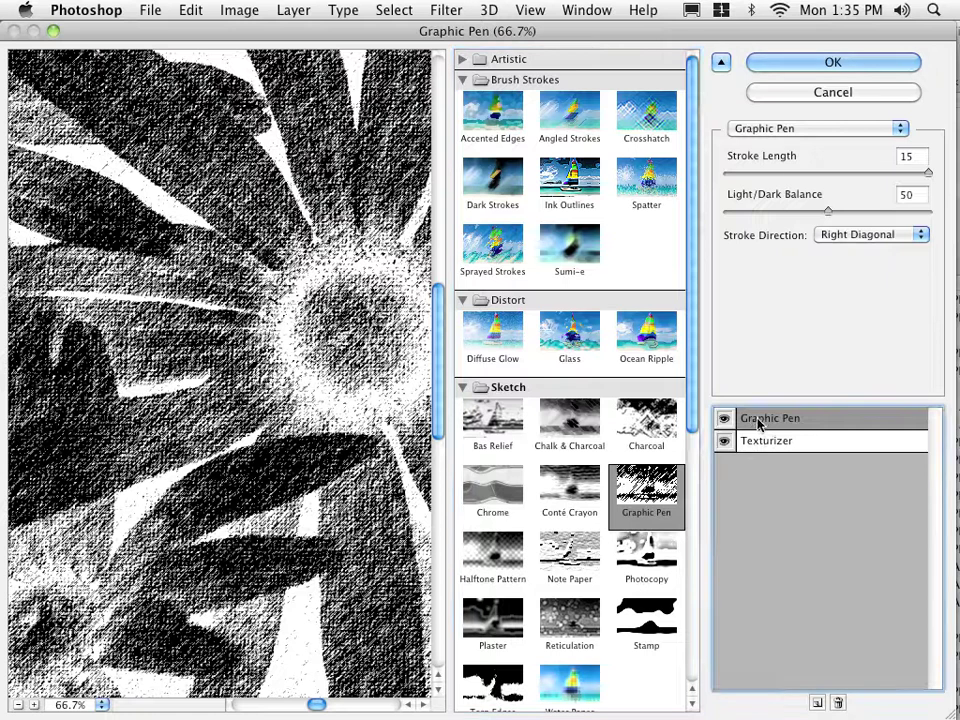
drag(761, 420, 761, 465)
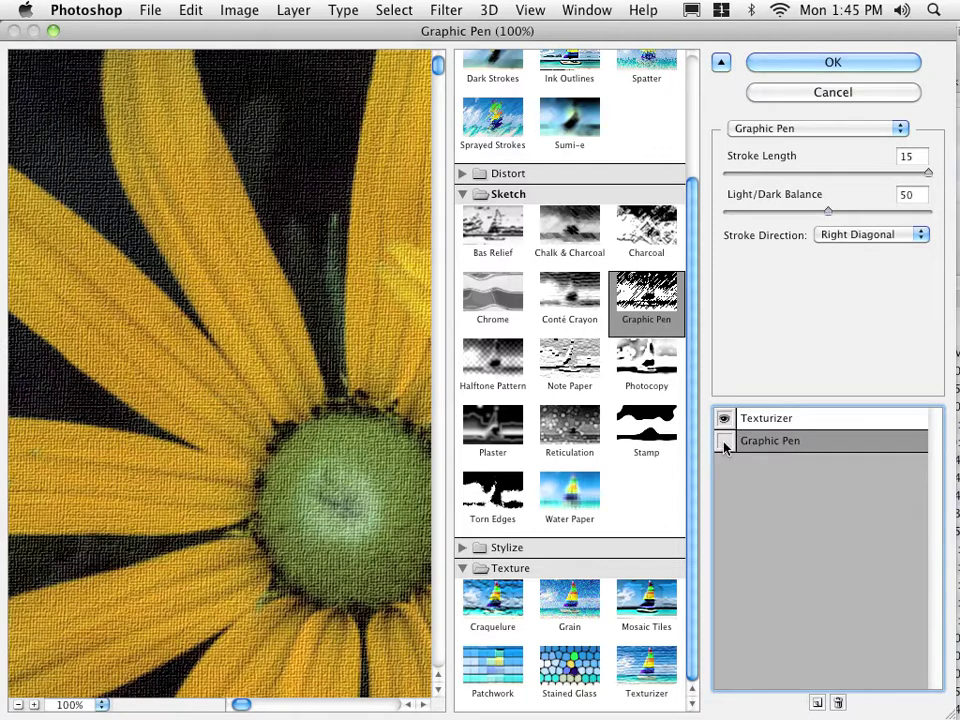
- Switch the Graphic Pen effect back on, then delete it from the effect stack
click(724, 442)
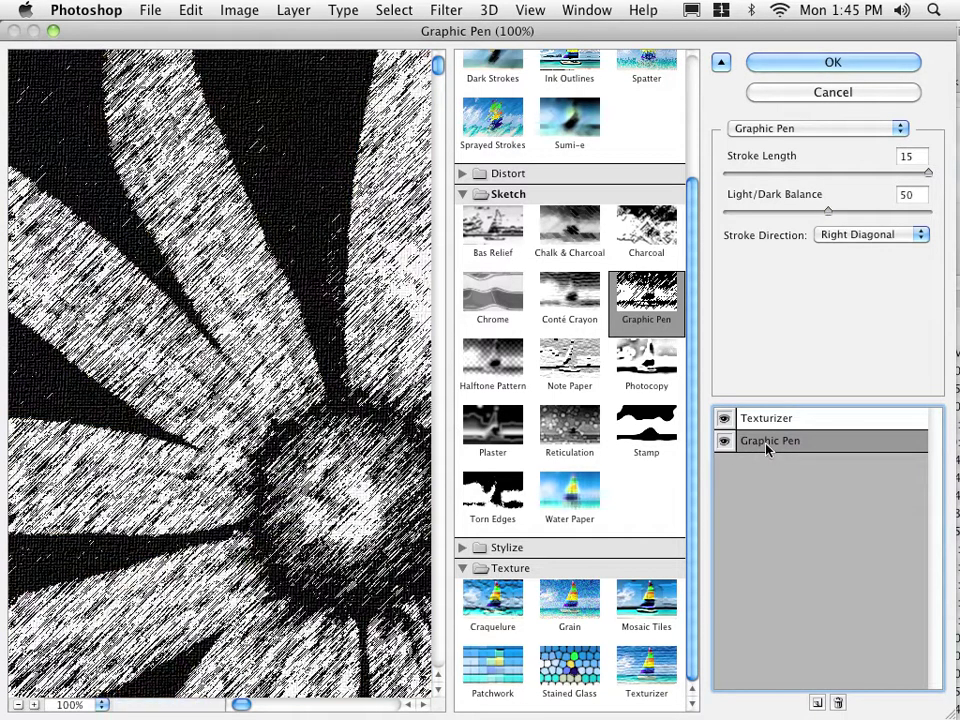
click(839, 703)
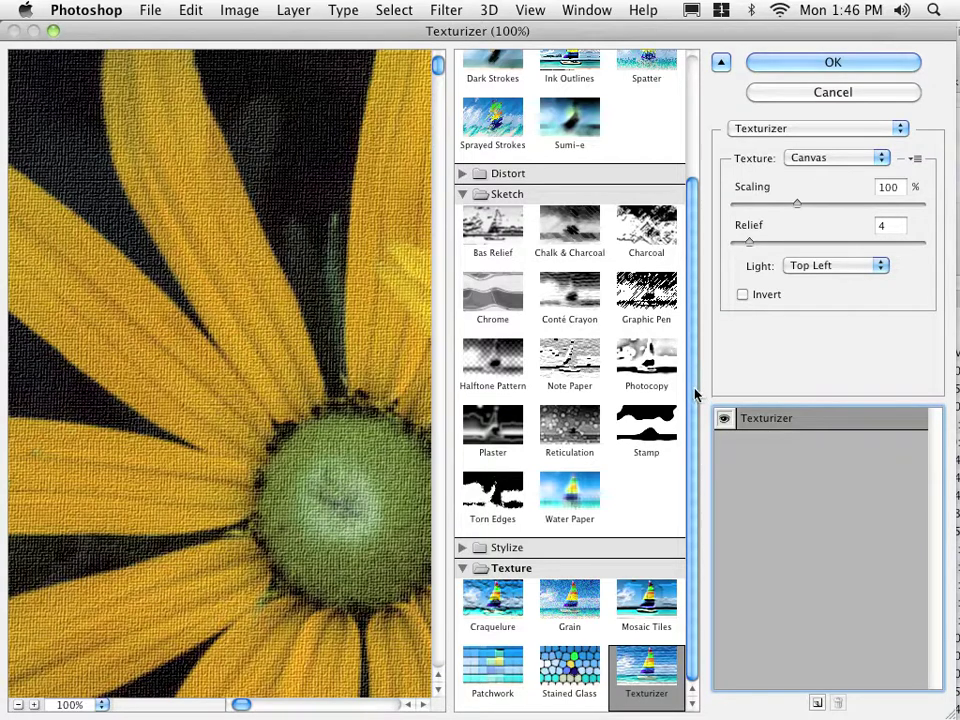
- Replace the Texturizer effect with Artistic > Plastic Wrap
click(462, 548)
click(462, 548)
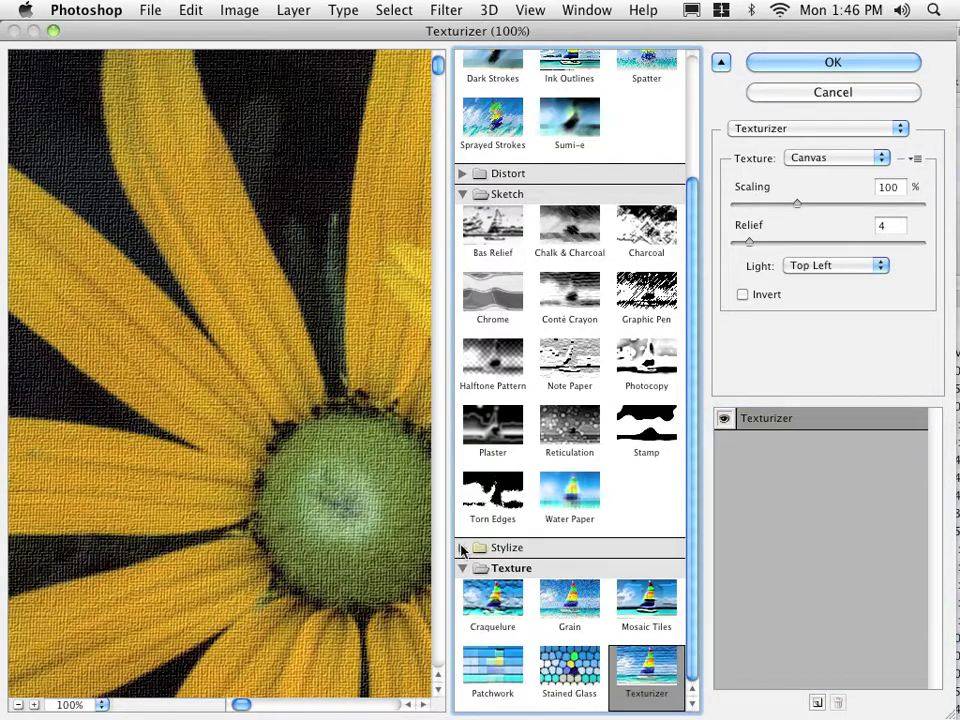
mouse_move(684, 375)
mouse_down()
mouse_move(700, 280)
mouse_move(696, 193)
mouse_up()
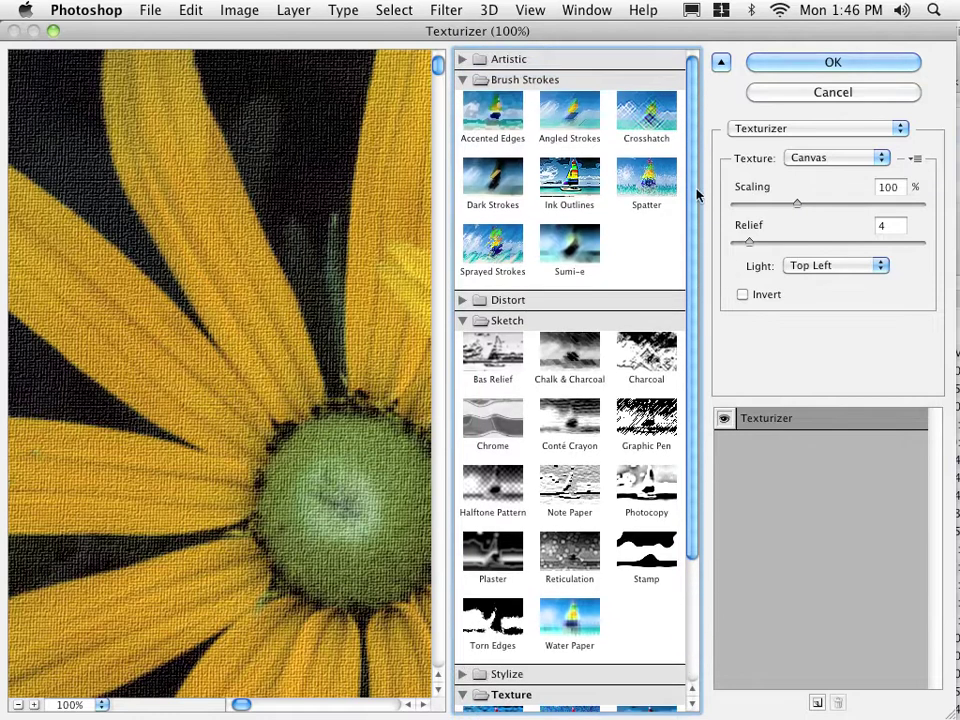
click(462, 61)
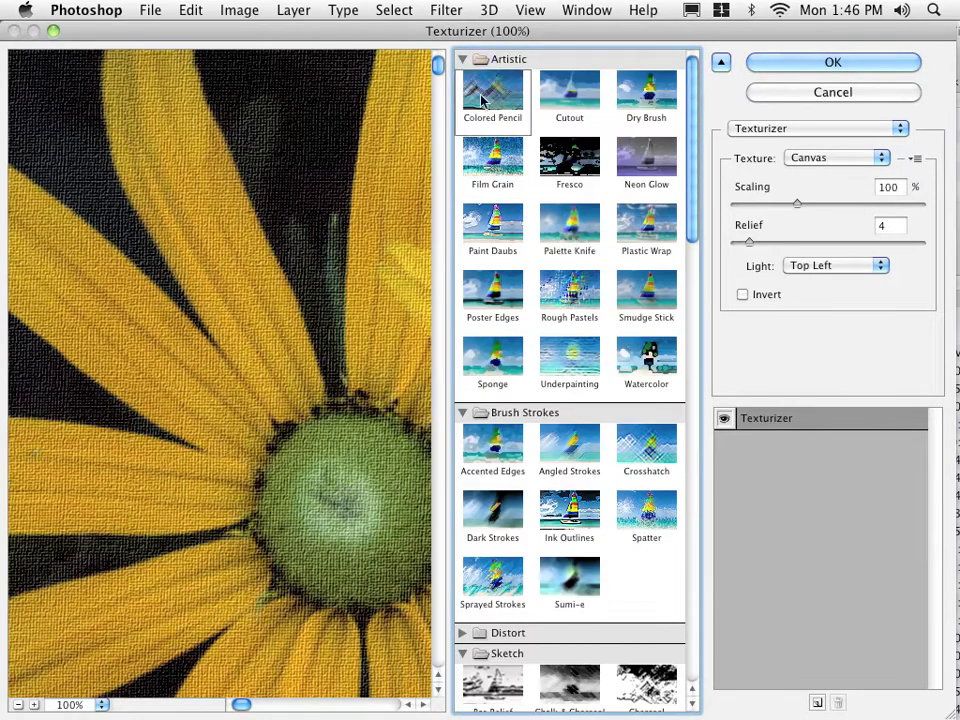
click(632, 235)
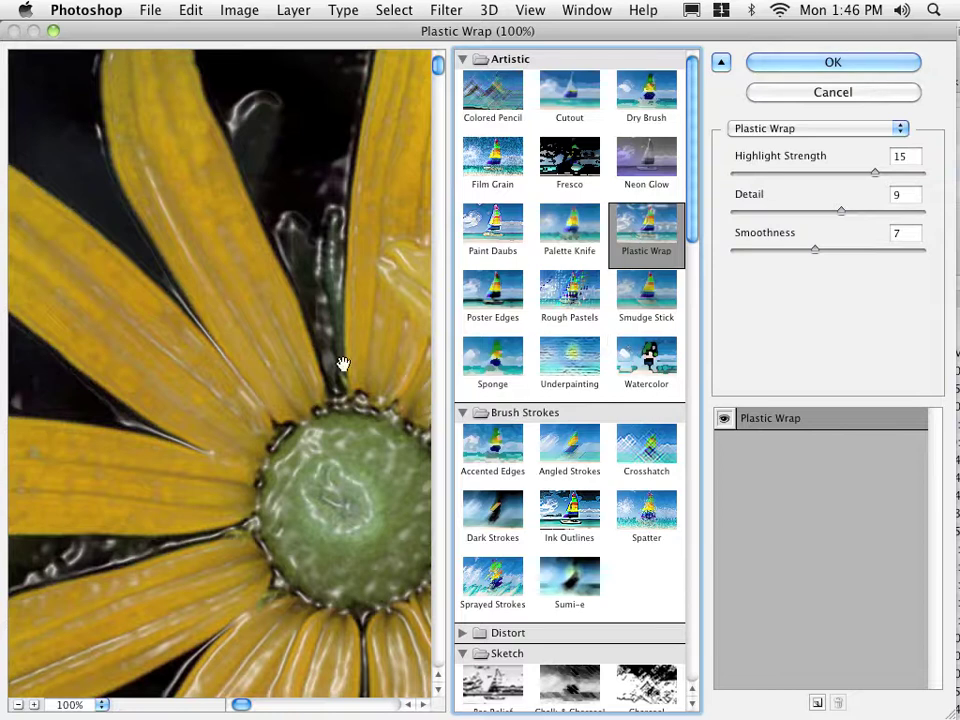
- Pan around the Plastic Wrap preview, fit it in view, and apply the filter
drag(204, 529, 195, 326)
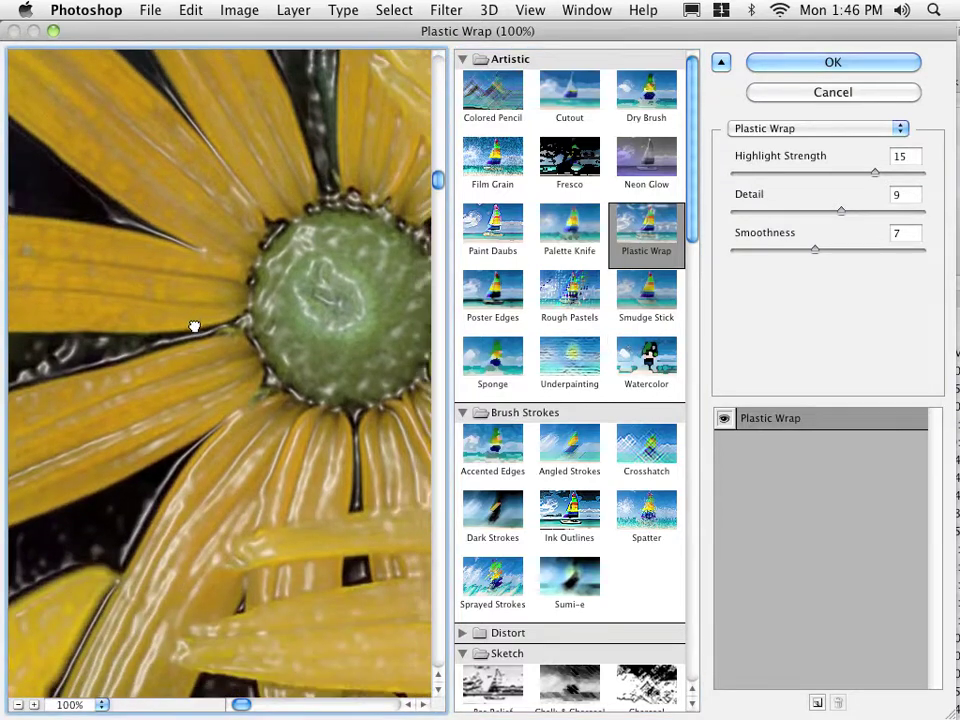
drag(326, 452, 178, 339)
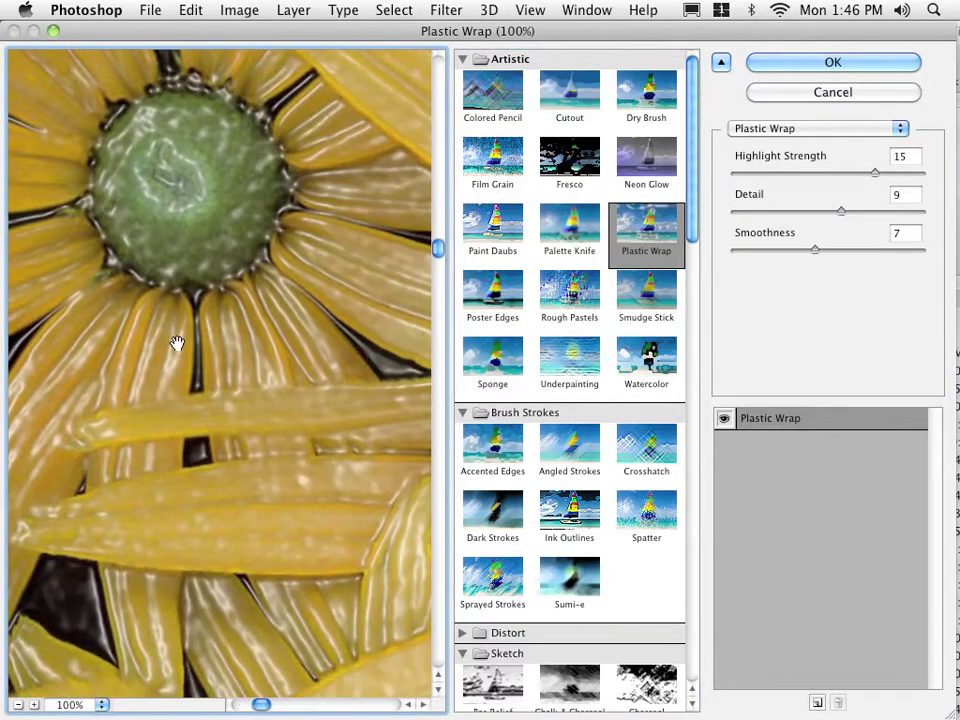
drag(256, 496, 315, 461)
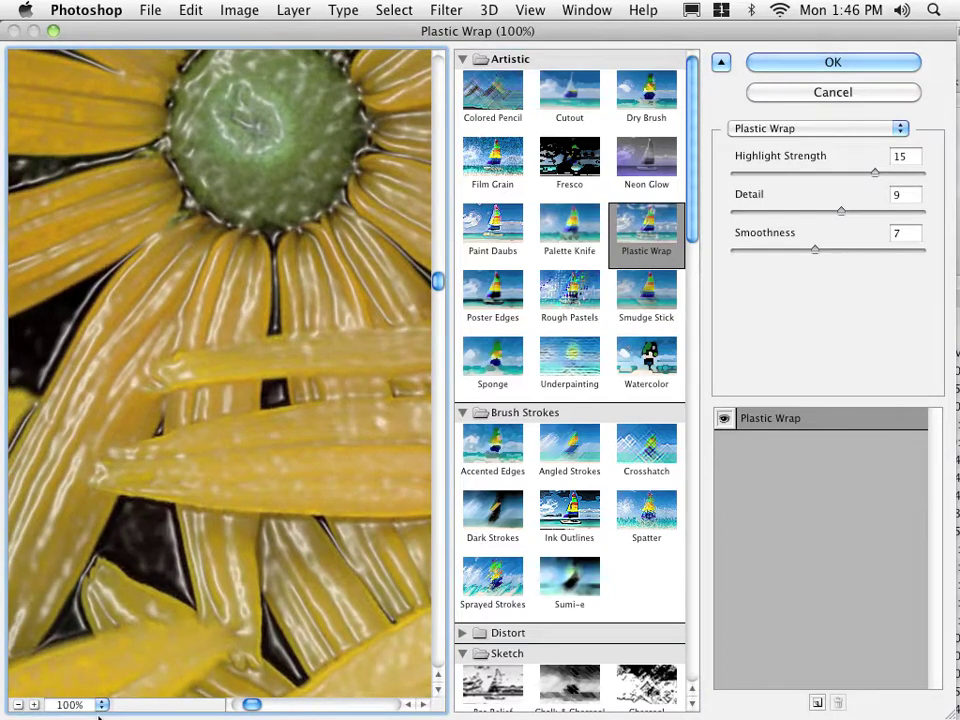
click(101, 705)
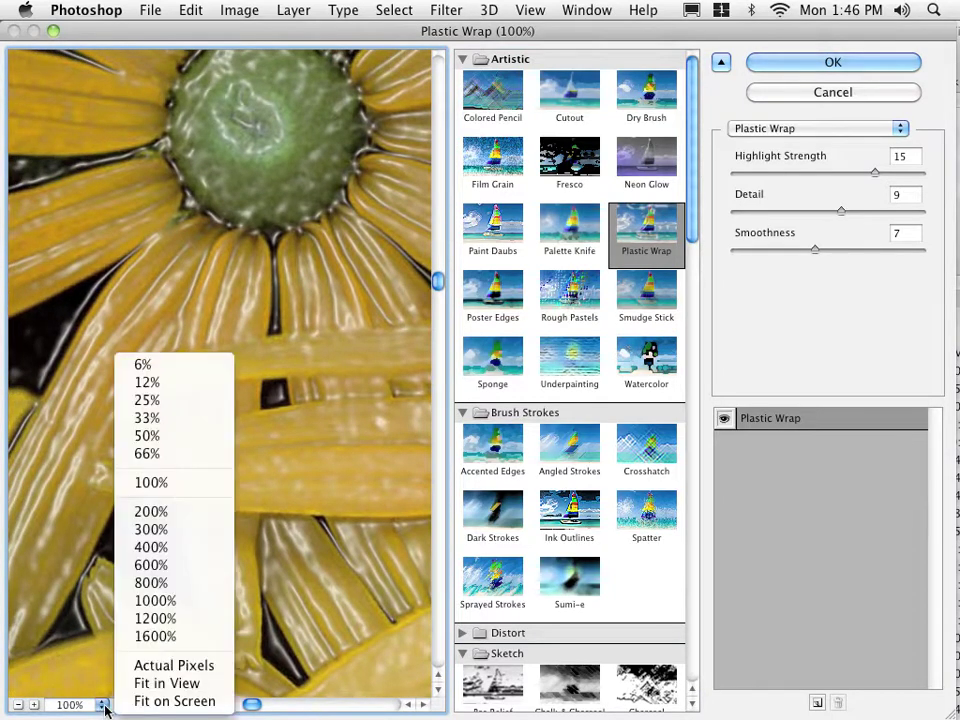
click(151, 688)
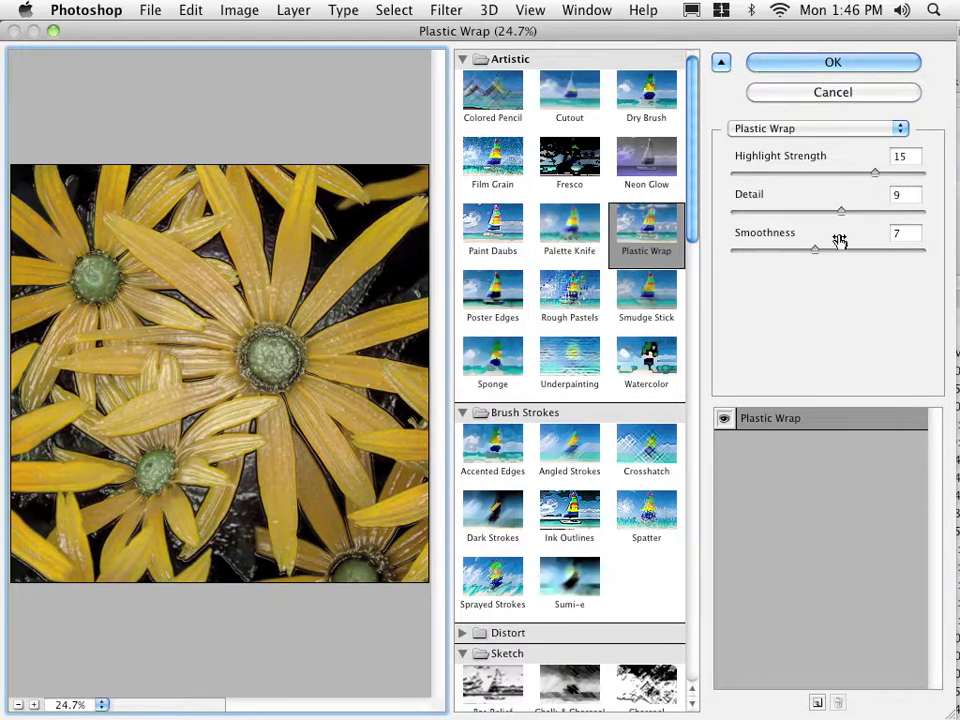
click(805, 65)
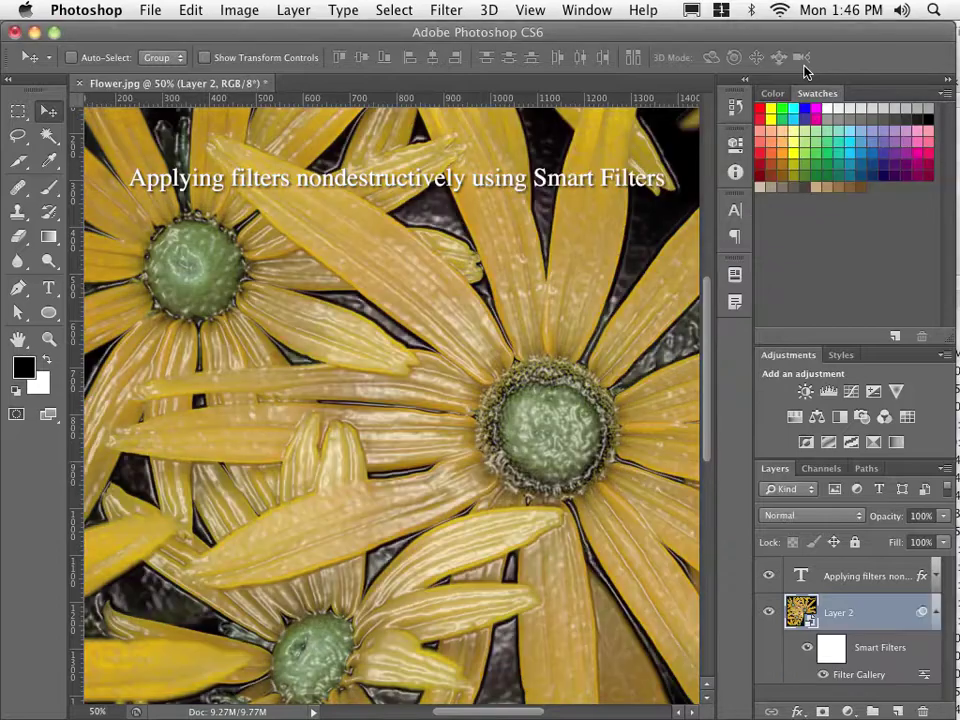
- Enlarge the Layers panel and select Layer 2's Smart Filters mask thumbnail
drag(782, 343, 778, 207)
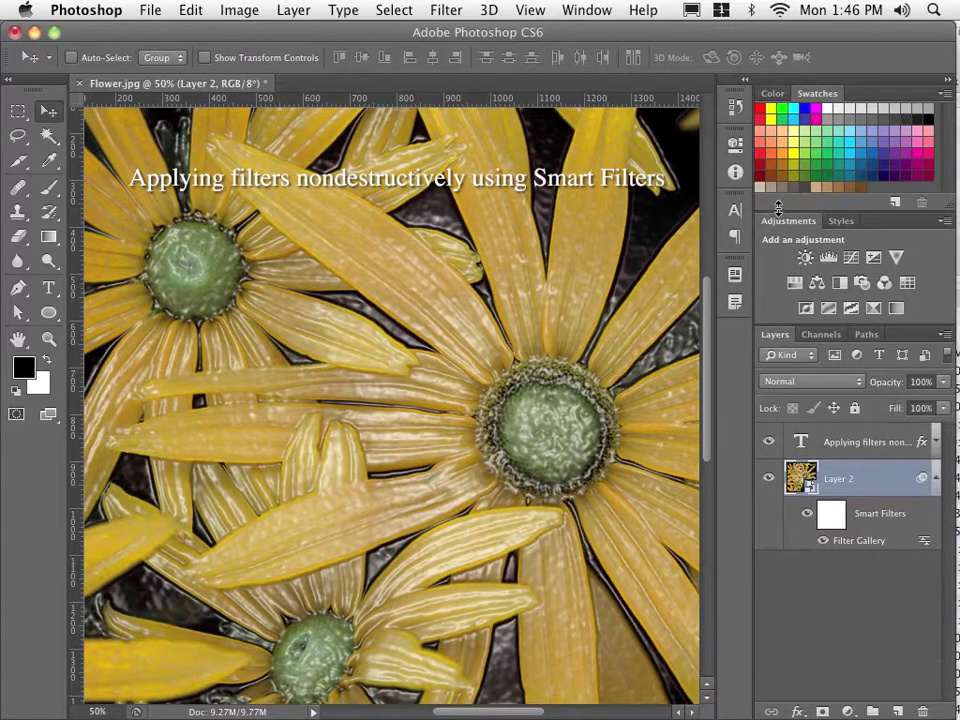
click(833, 516)
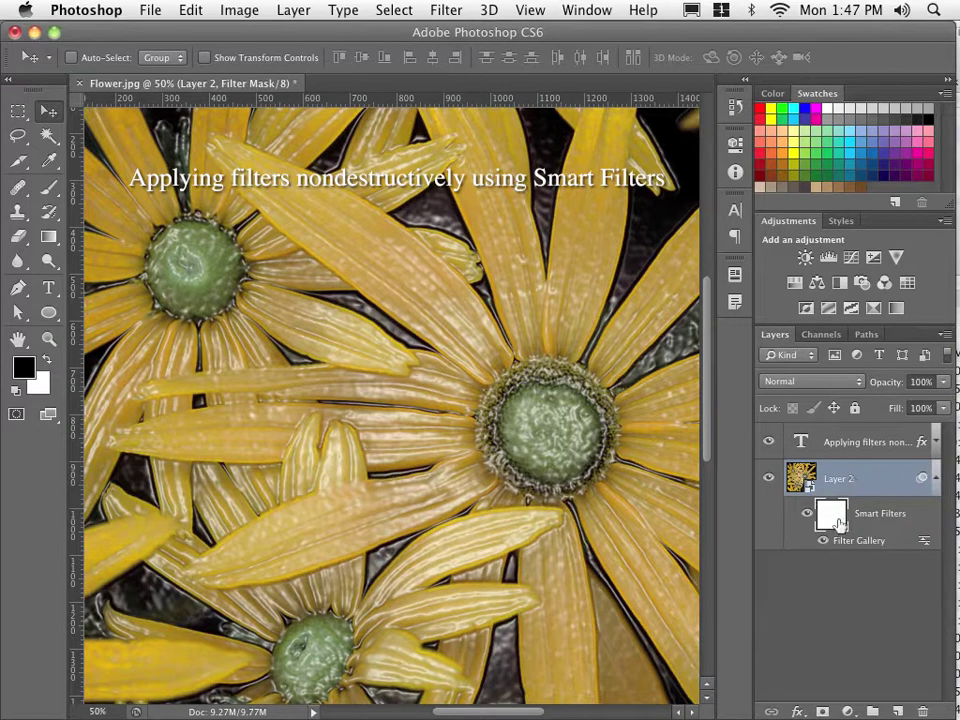
- With the Gradient Tool, draw vertical, horizontal, then diagonal gradients on the filter mask, ending diagonal
click(49, 240)
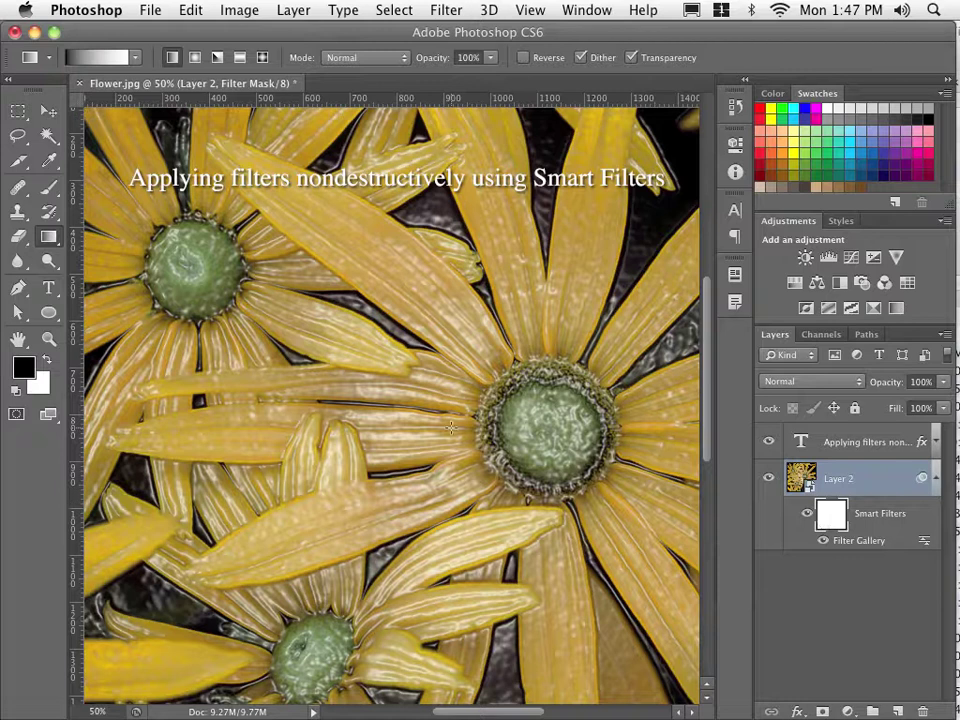
drag(535, 513, 287, 258)
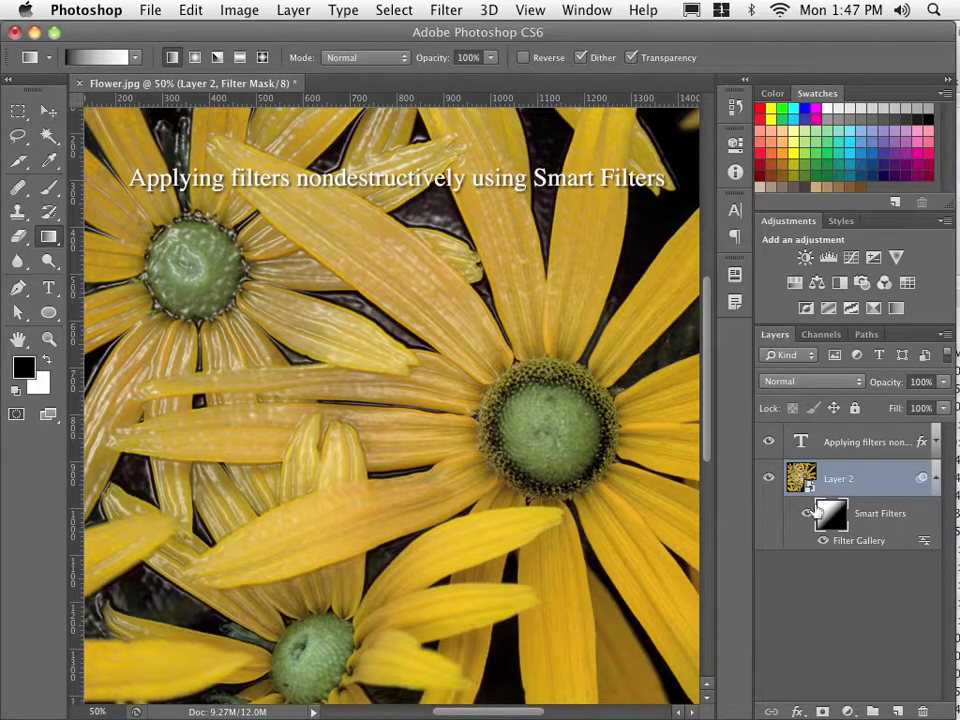
drag(317, 197, 318, 440)
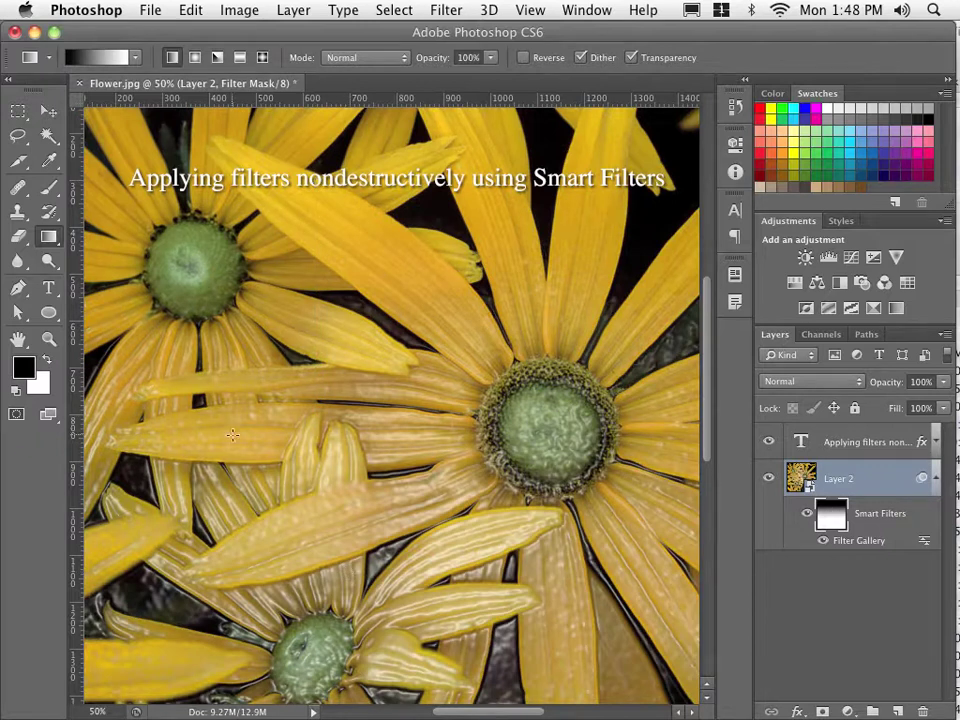
drag(474, 425, 220, 417)
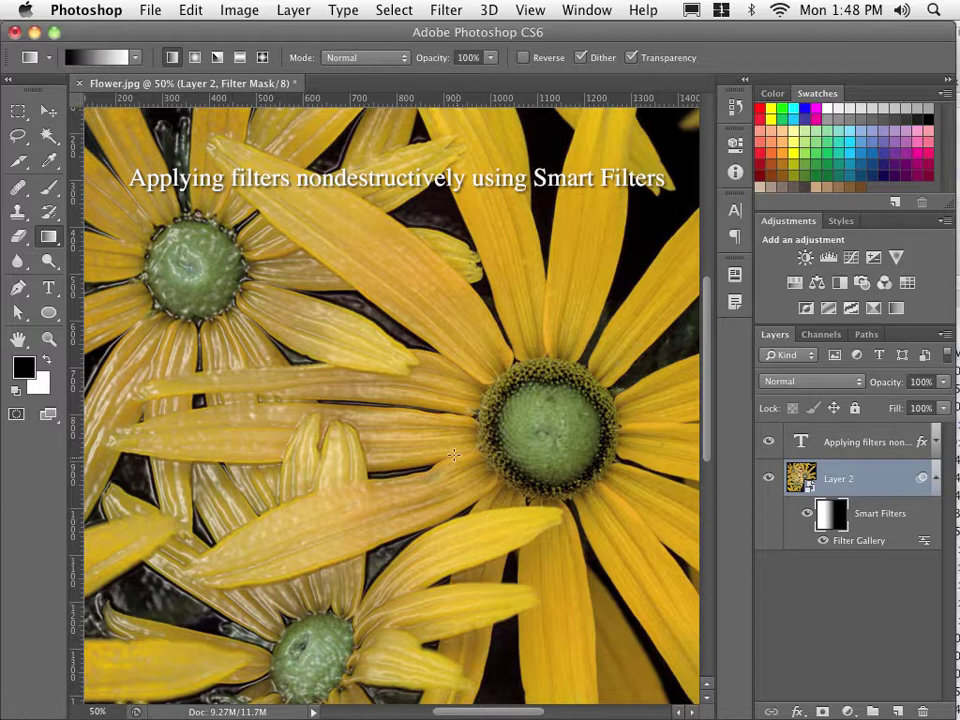
drag(401, 398, 303, 298)
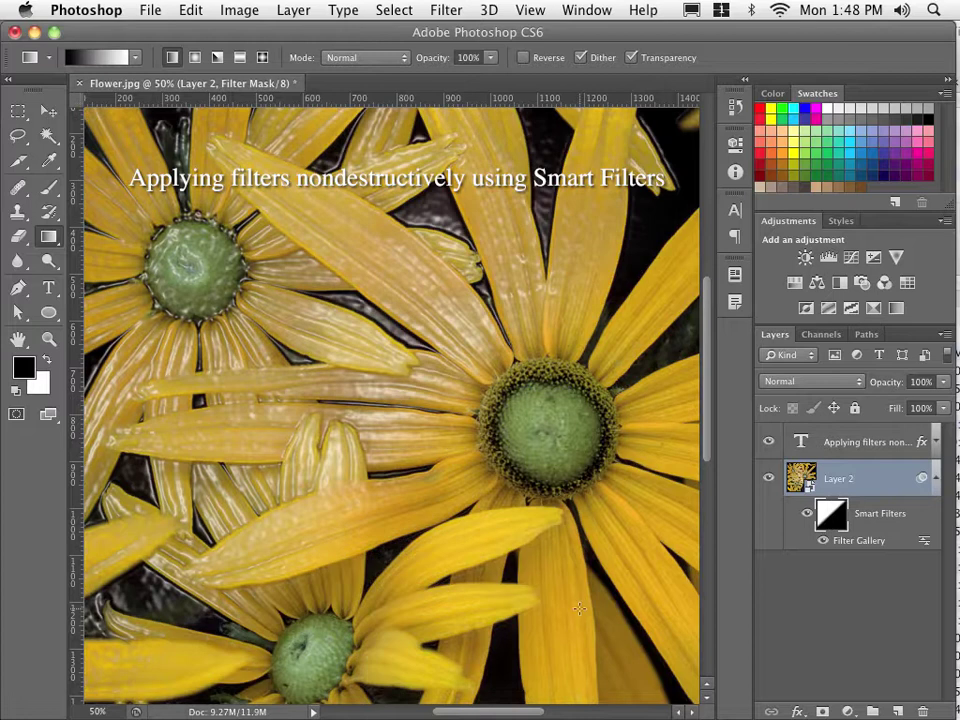
drag(215, 257, 377, 399)
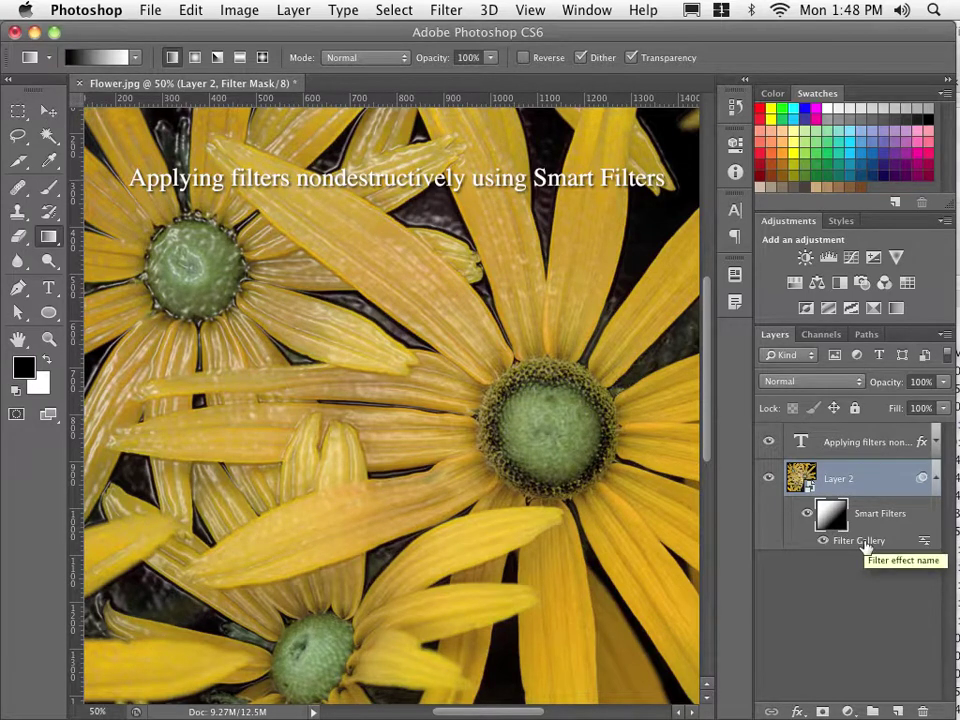
- Reopen the Filter Gallery and choose Underpainting with Top Left light, Scaling 200, preview fit in view
double_click(866, 545)
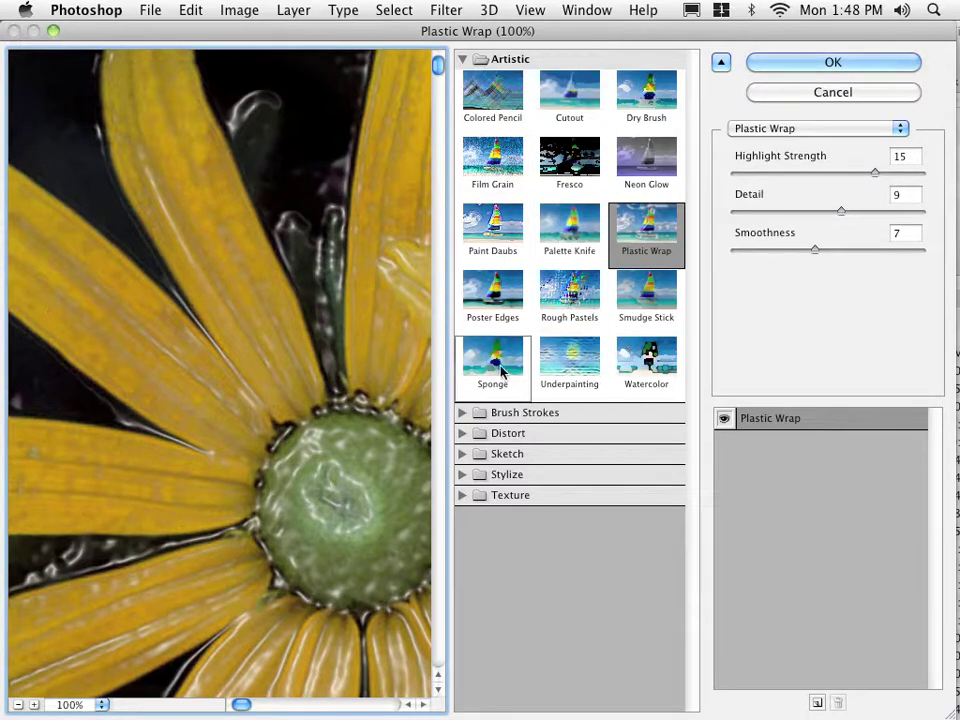
click(570, 374)
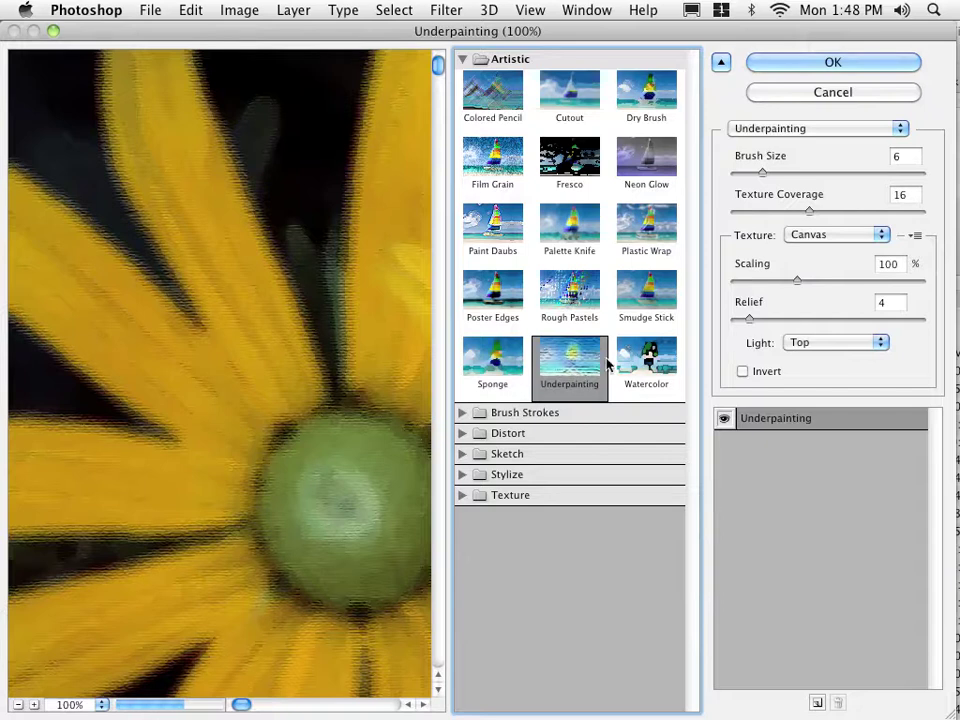
click(792, 342)
click(797, 328)
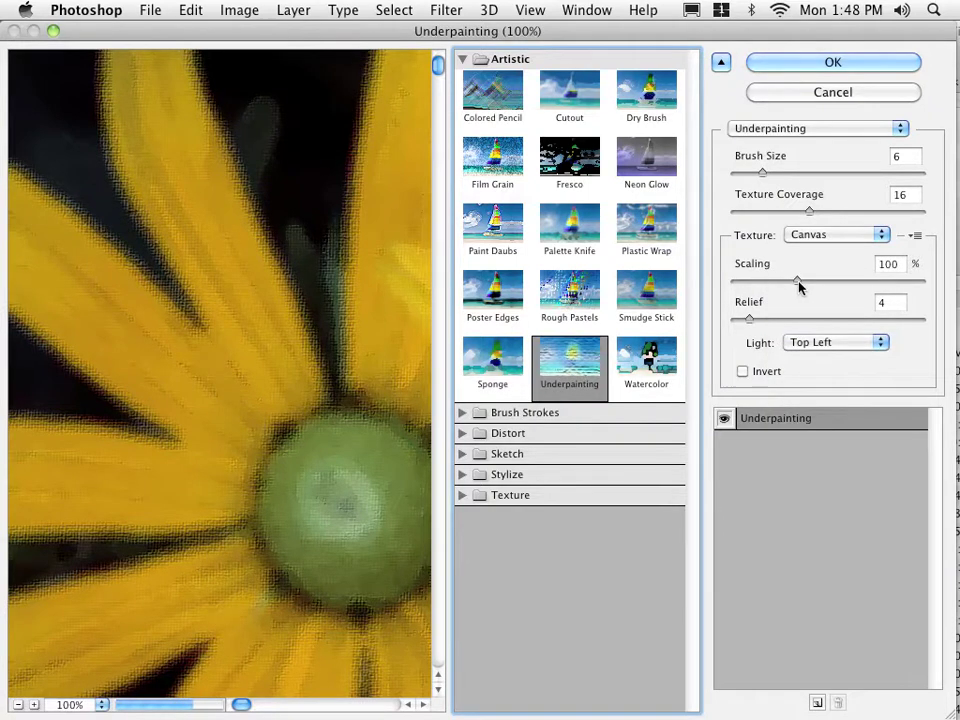
drag(797, 282, 920, 284)
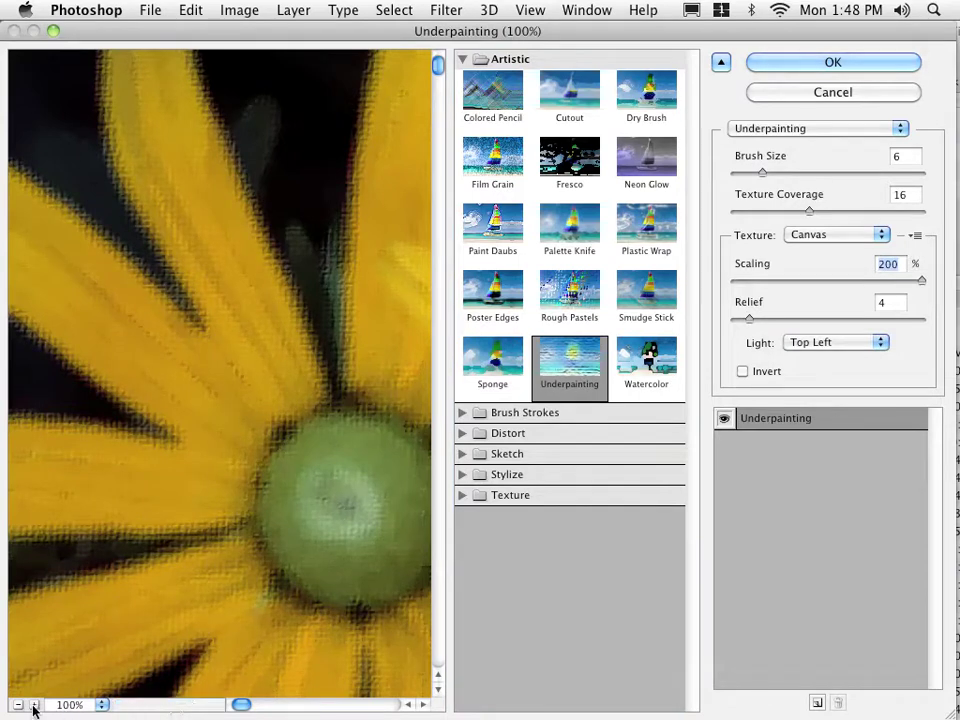
click(101, 704)
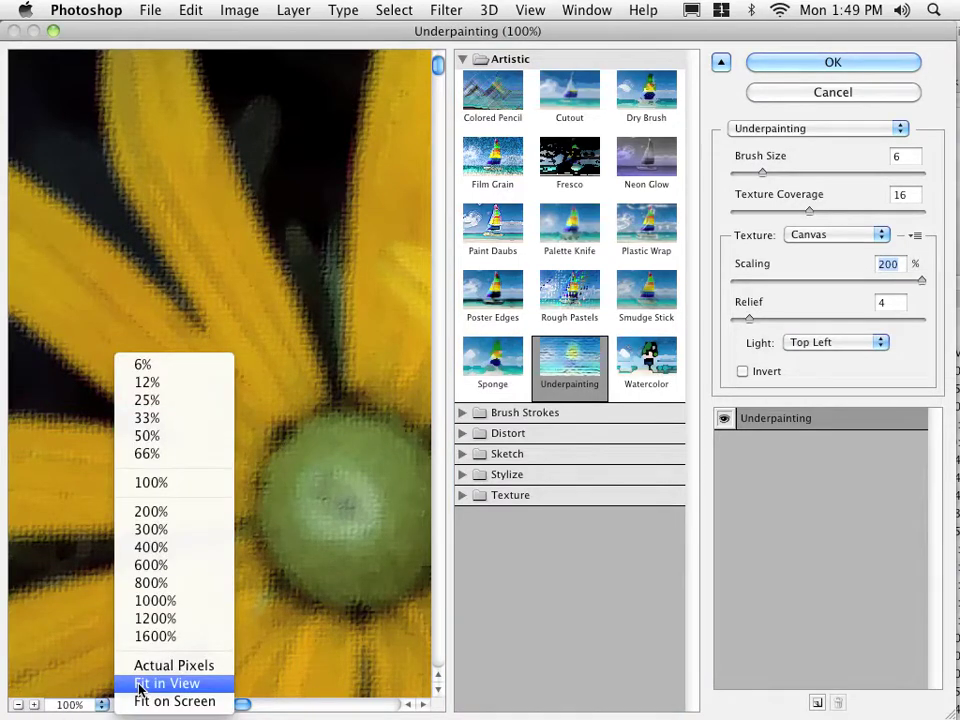
click(138, 688)
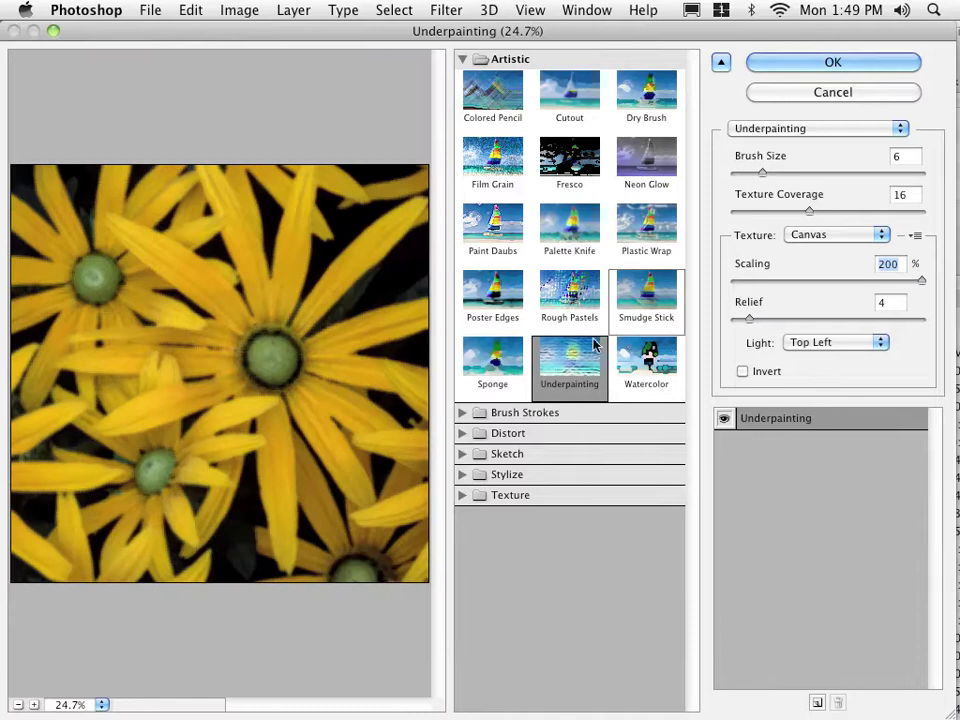
- Confirm the Filter Gallery so Layer 2's smart filter applies Underpainting
click(765, 62)
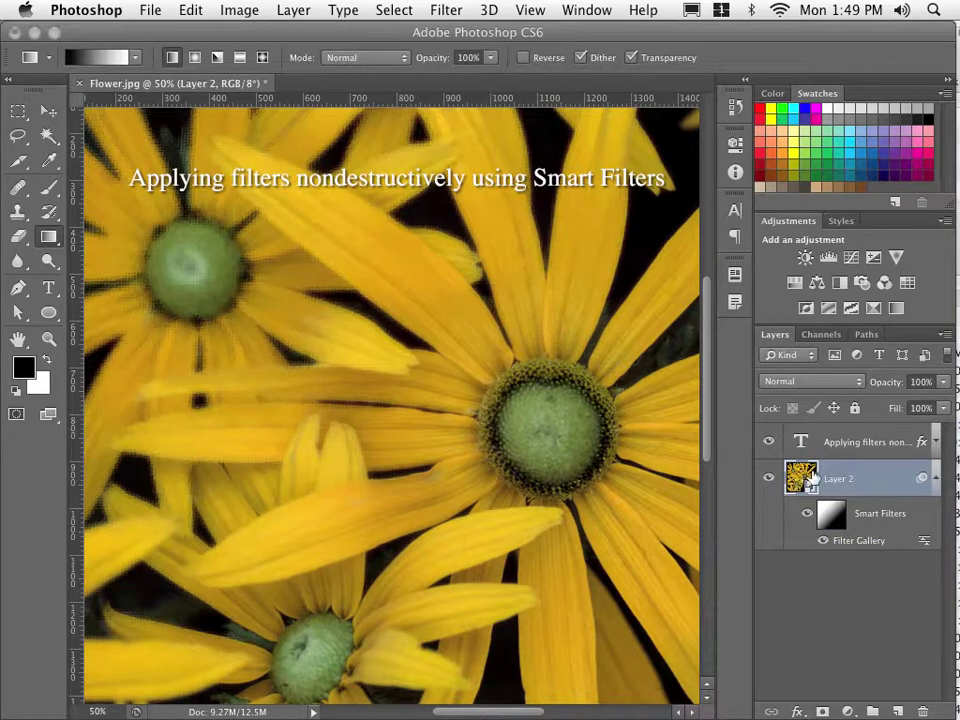
click(821, 712)
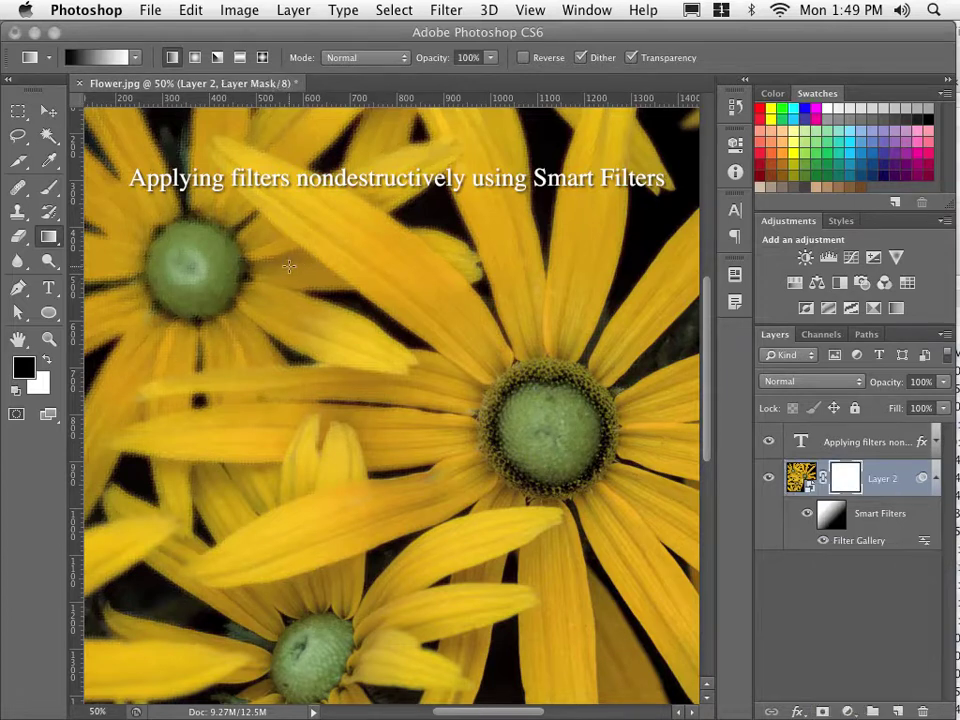
drag(311, 268, 331, 569)
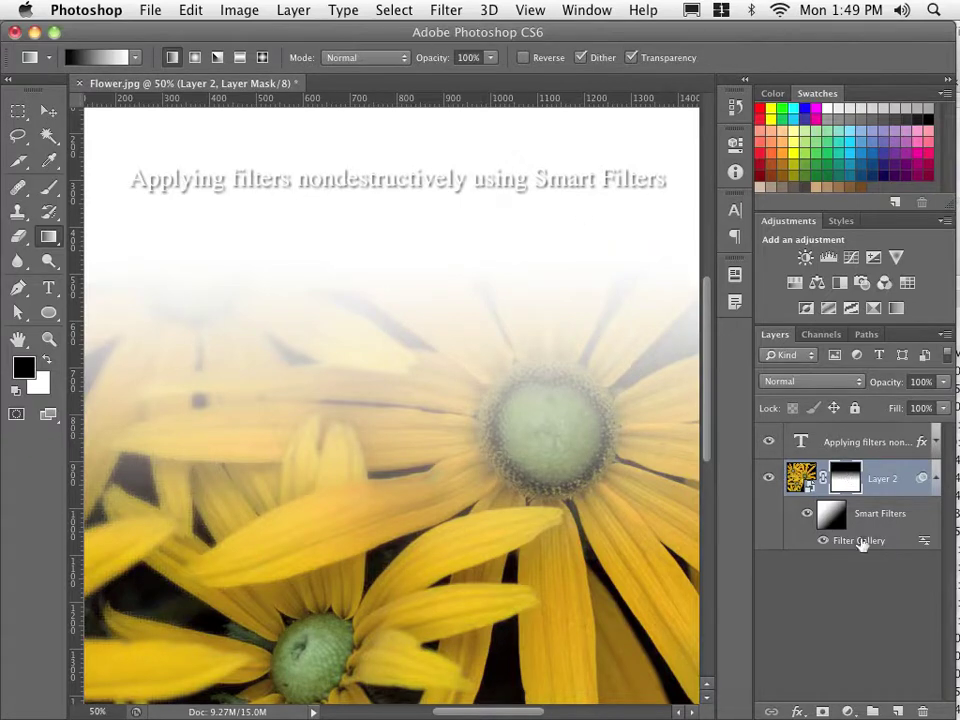
alt+click(921, 709)
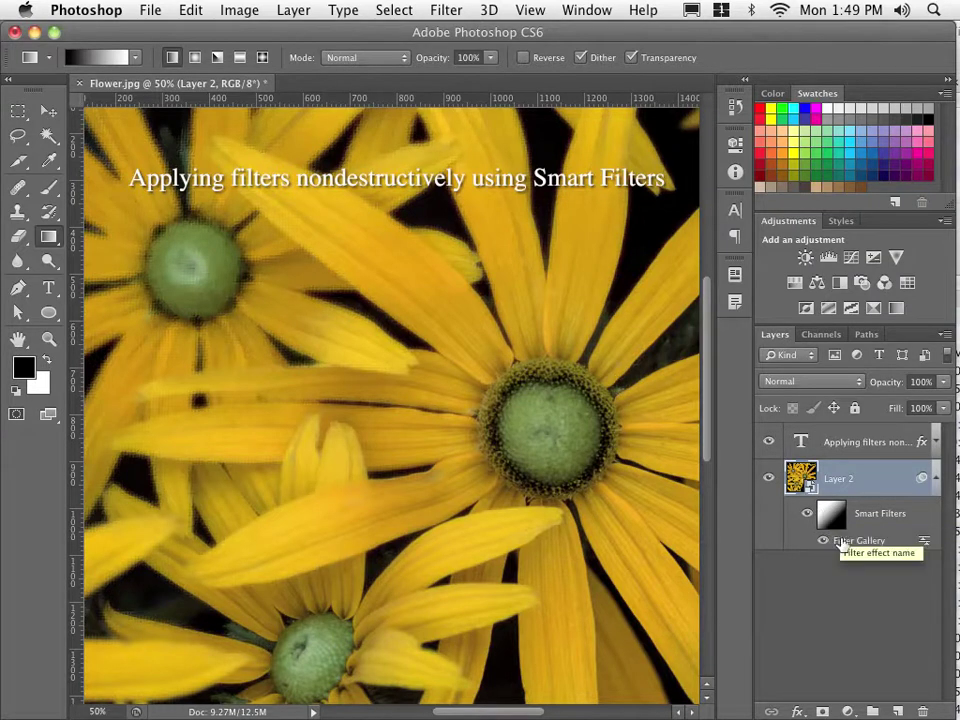
- Reopen Layer 2's Filter Gallery smart filter and switch its effect back to Plastic Wrap
double_click(843, 541)
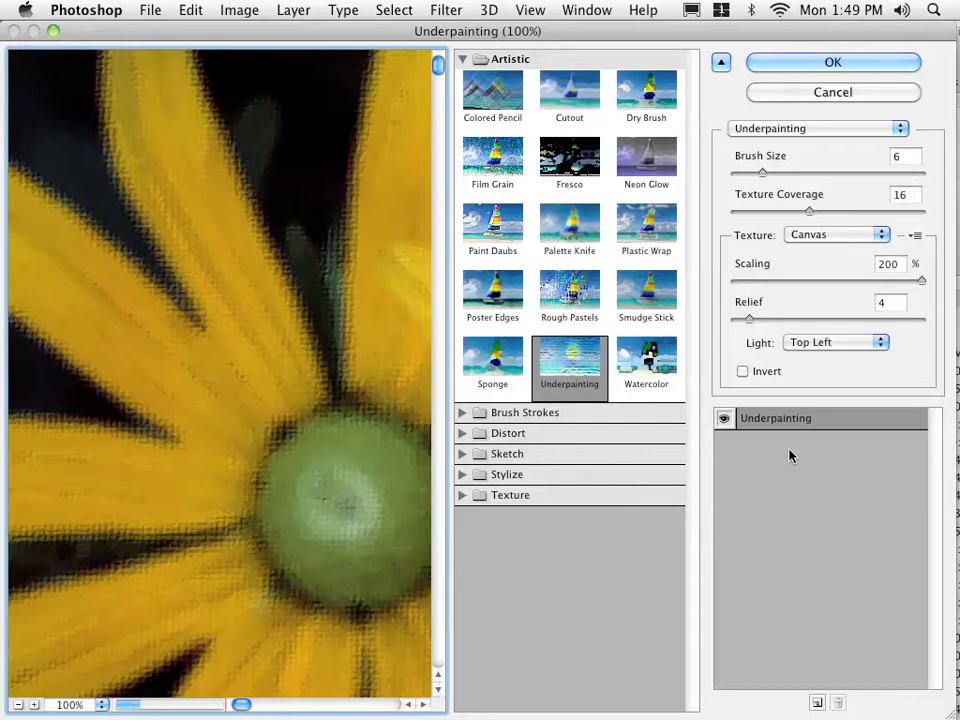
click(634, 231)
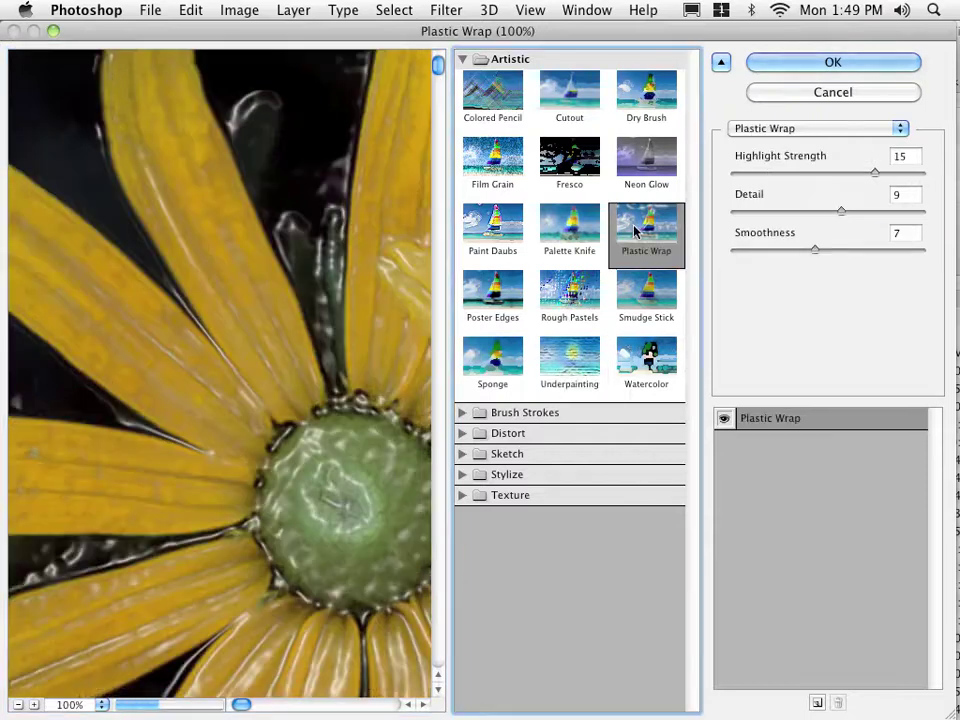
click(776, 64)
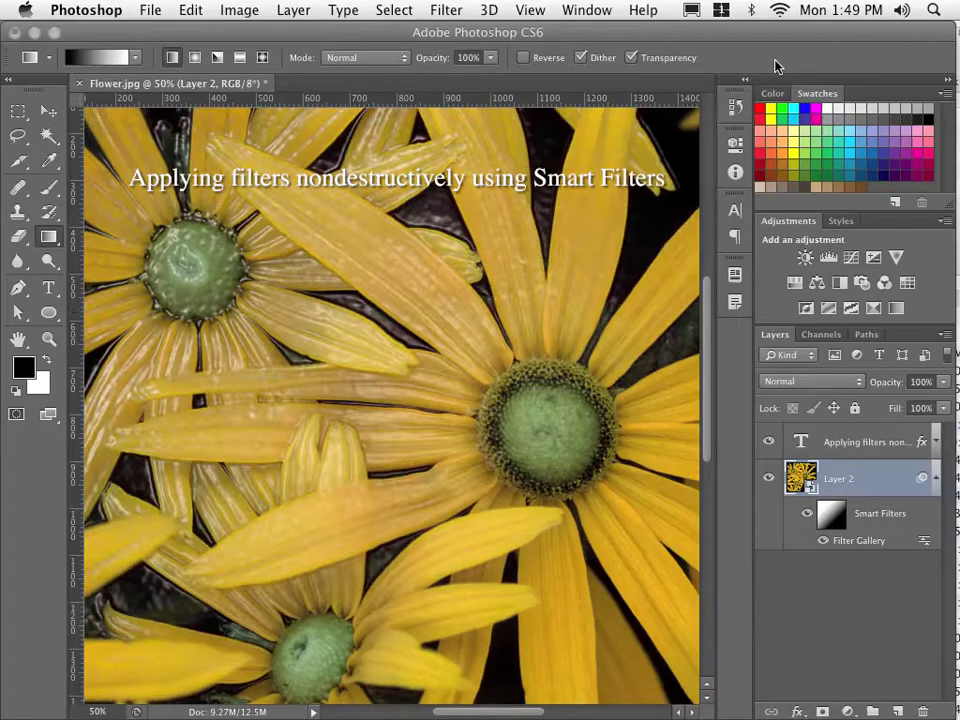
- Open the Filter Gallery smart filter's blending options, try 50% opacity and compare the preview
double_click(924, 545)
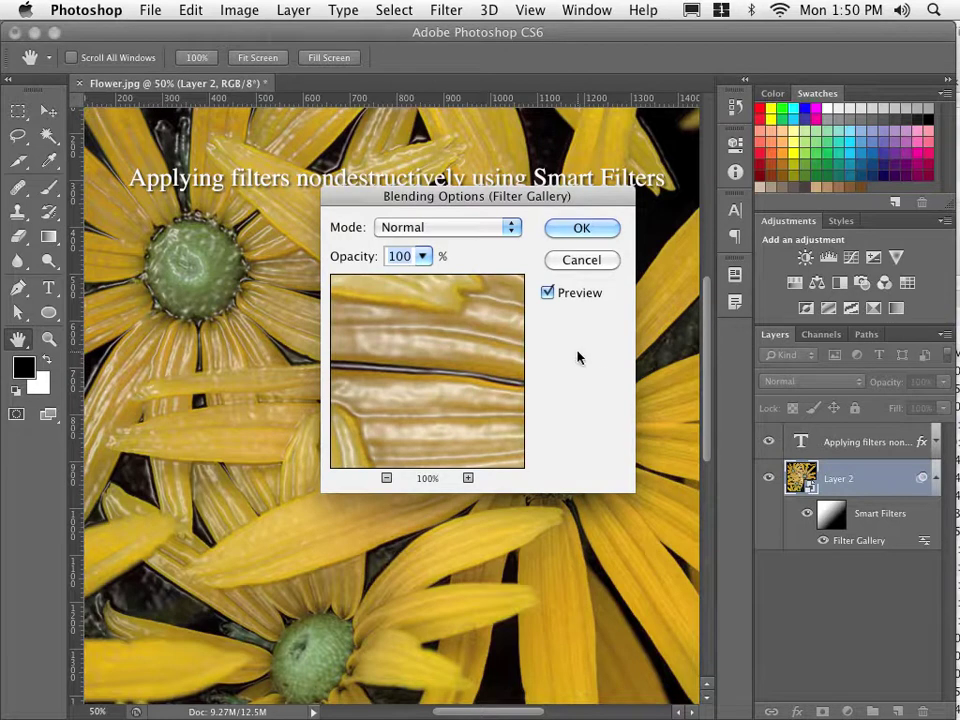
drag(375, 195, 363, 152)
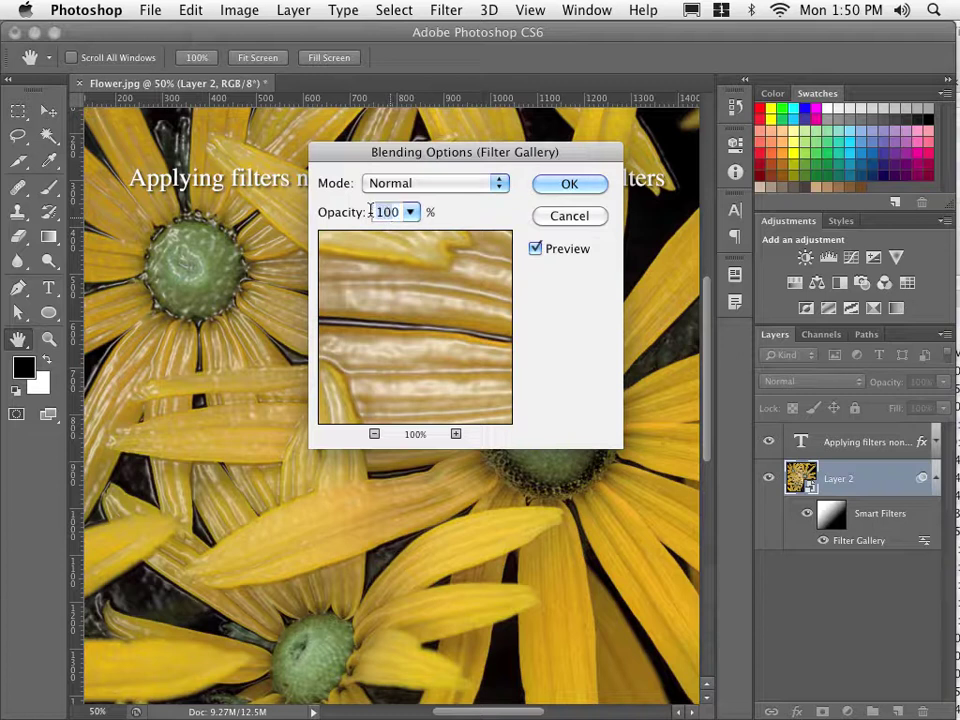
text(50)
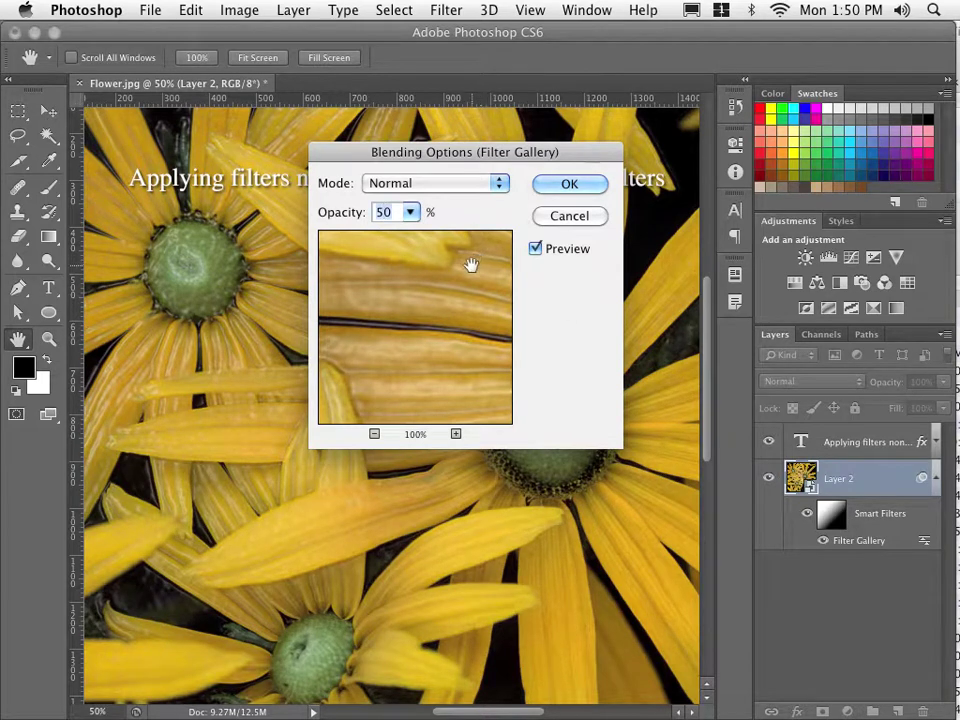
drag(408, 313, 375, 290)
click(426, 314)
click(375, 290)
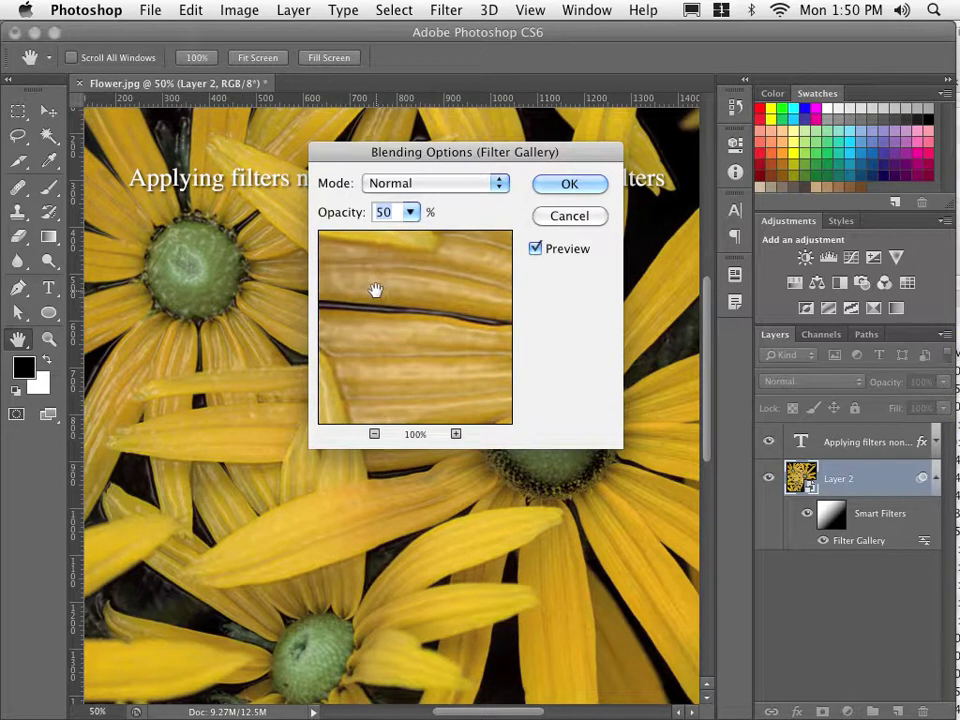
- Lower the filter opacity further and zoom the preview out to 33%
drag(409, 213, 463, 233)
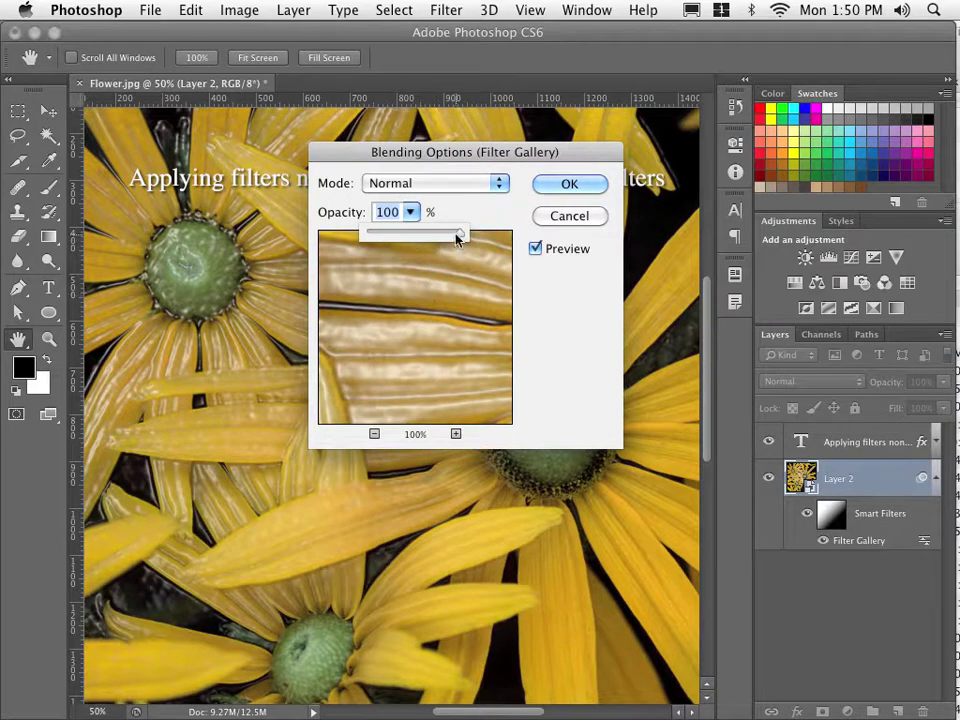
drag(456, 237, 418, 236)
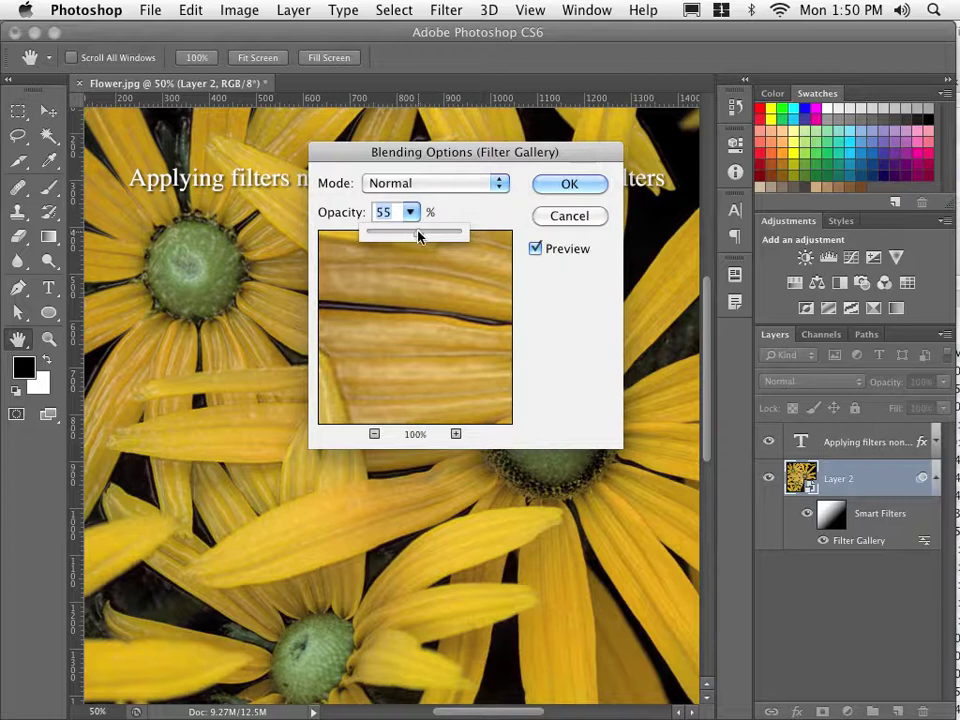
click(375, 436)
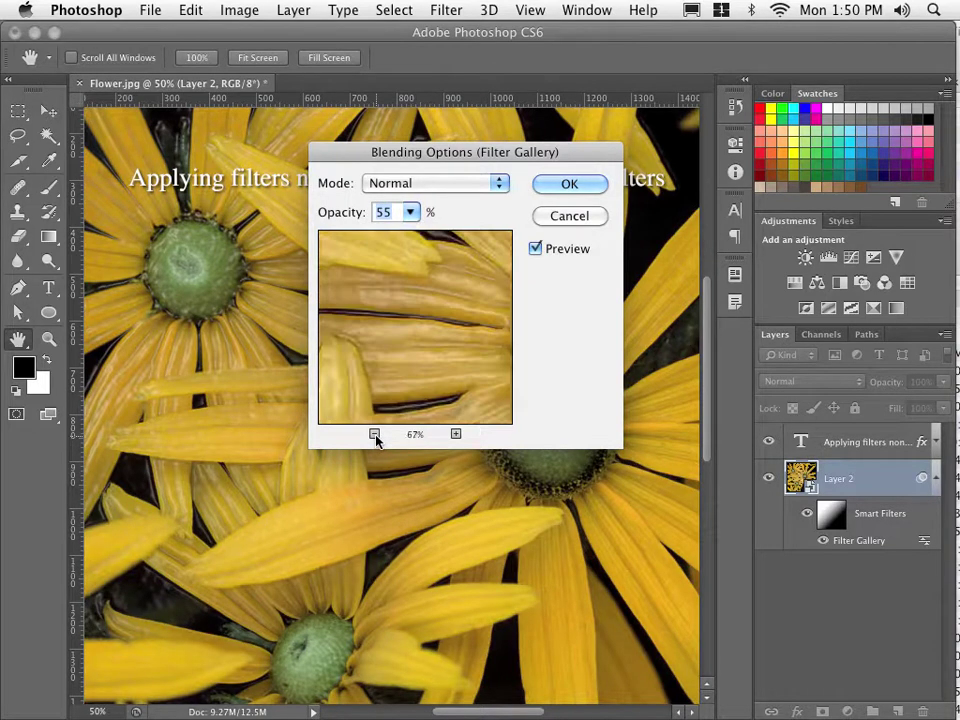
click(375, 436)
click(375, 436)
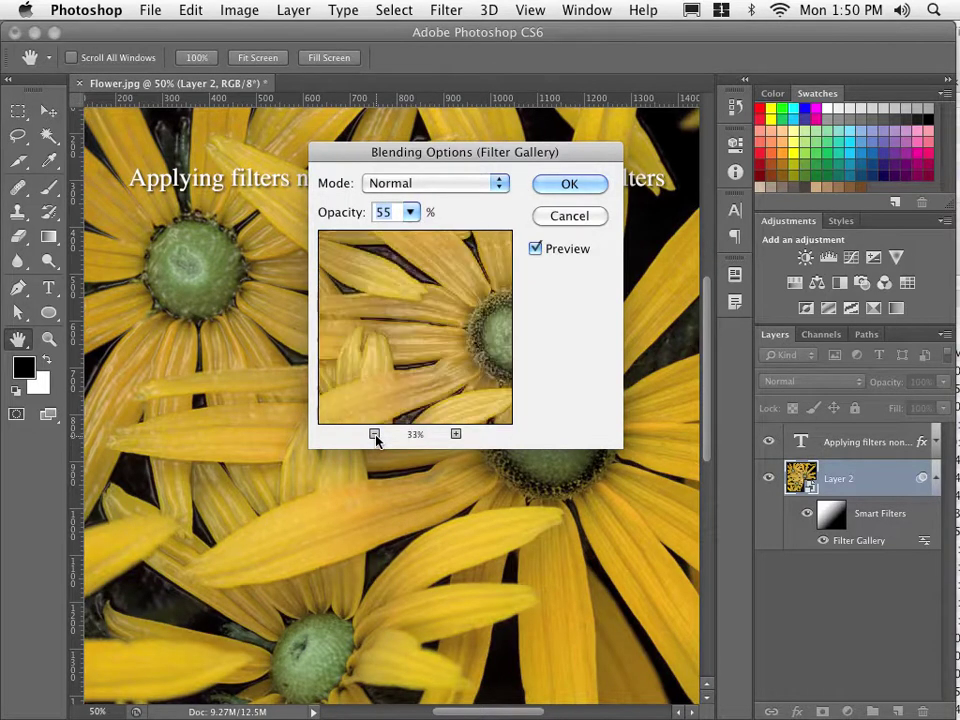
- Raise the smart filter's opacity back to 100%
click(411, 214)
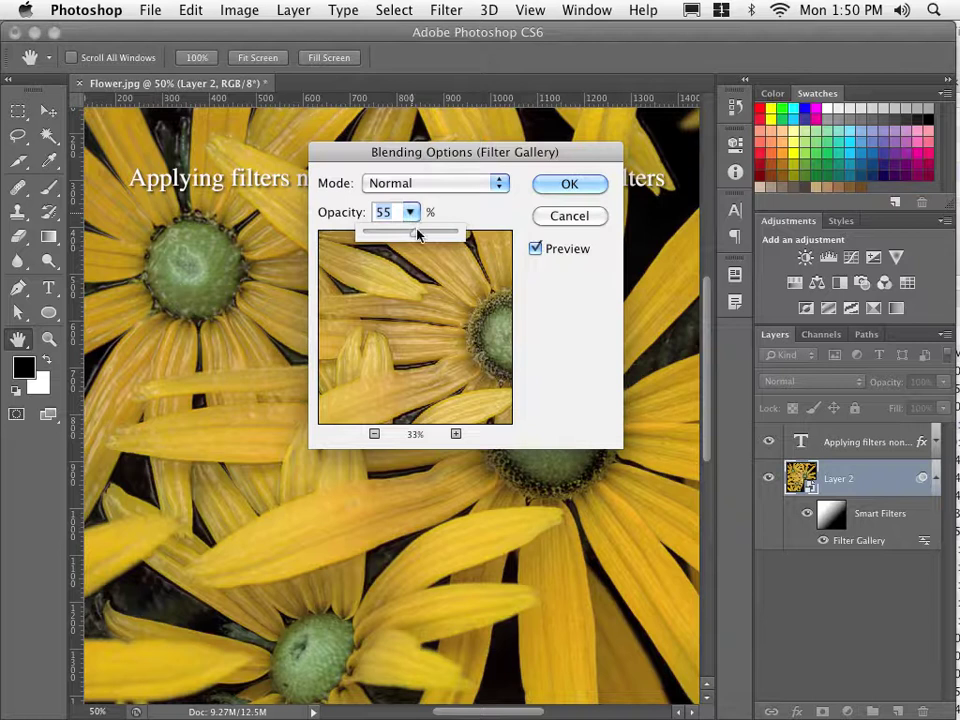
drag(413, 222, 456, 231)
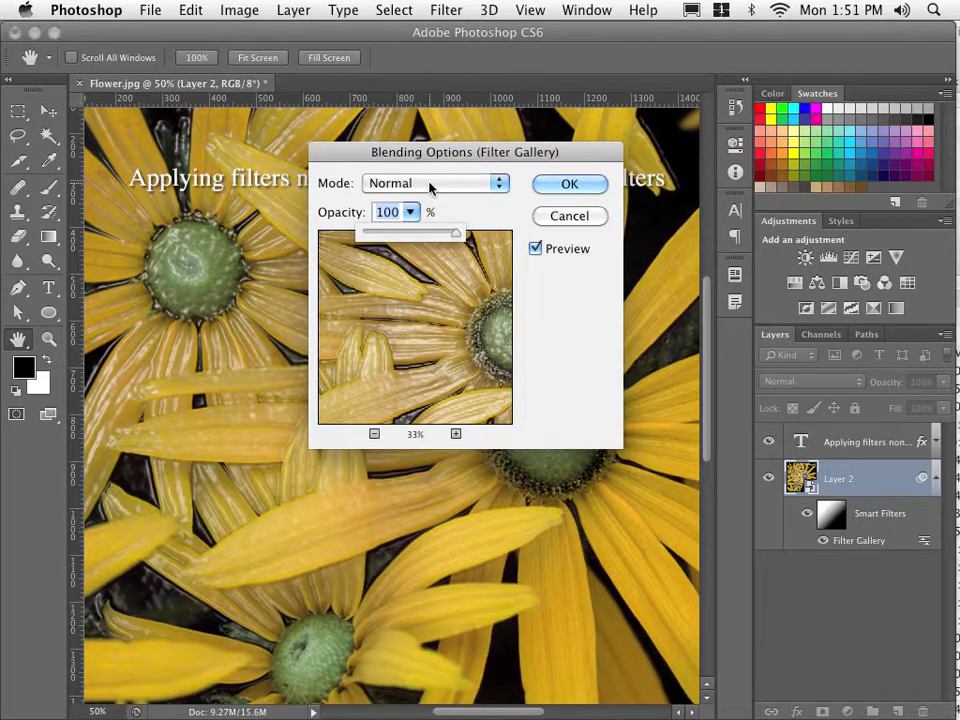
key(F12)
key(F12)
scroll(430, 186, up, 3)
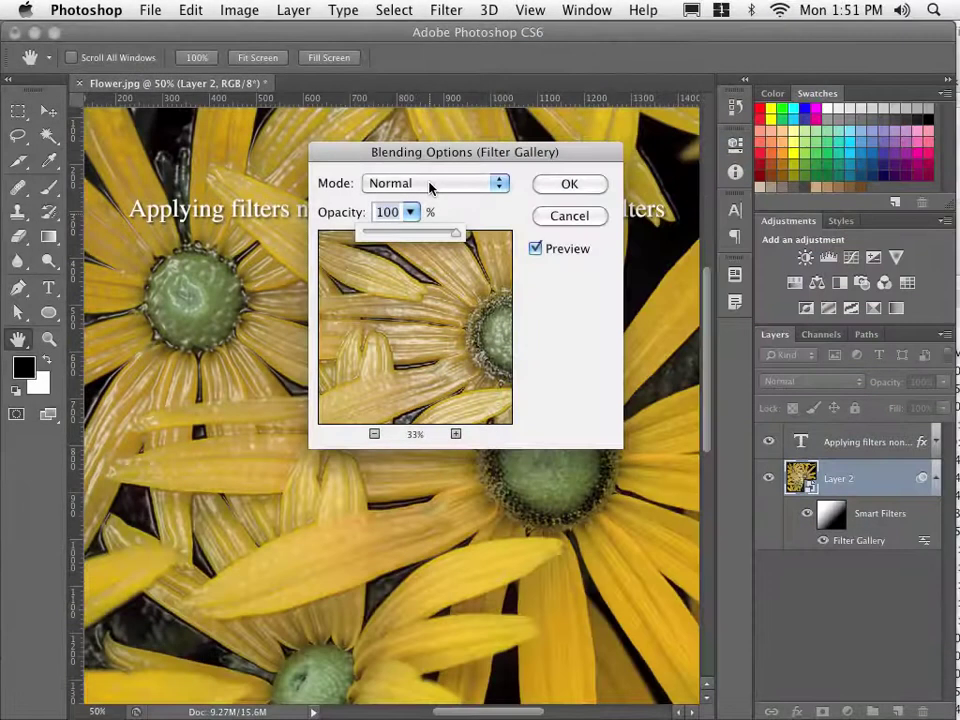
scroll(430, 186, up, 10)
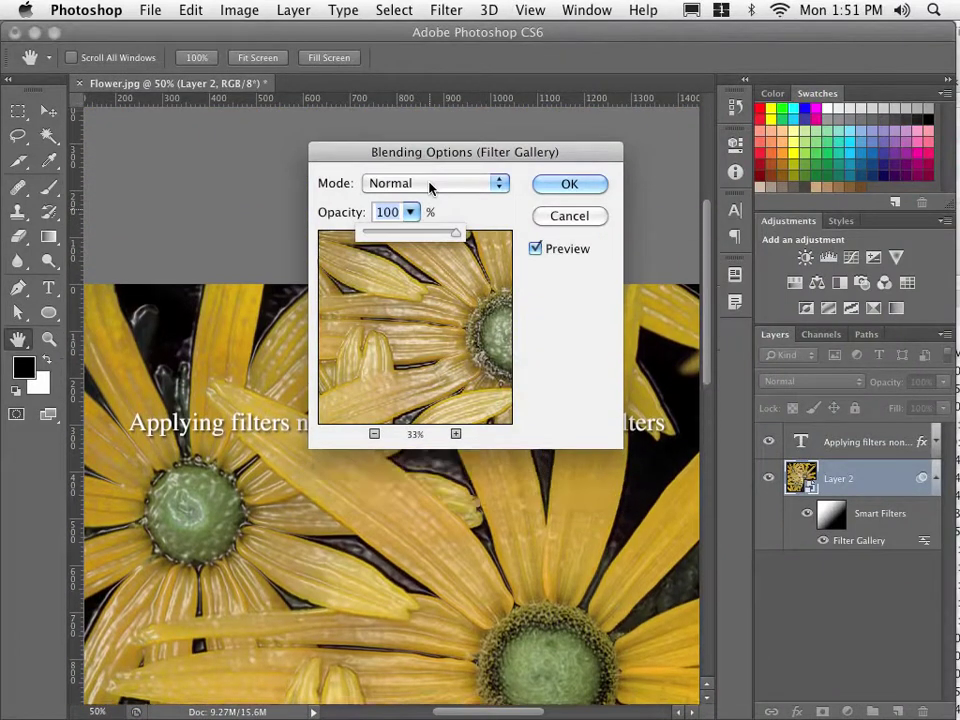
drag(703, 208, 688, 369)
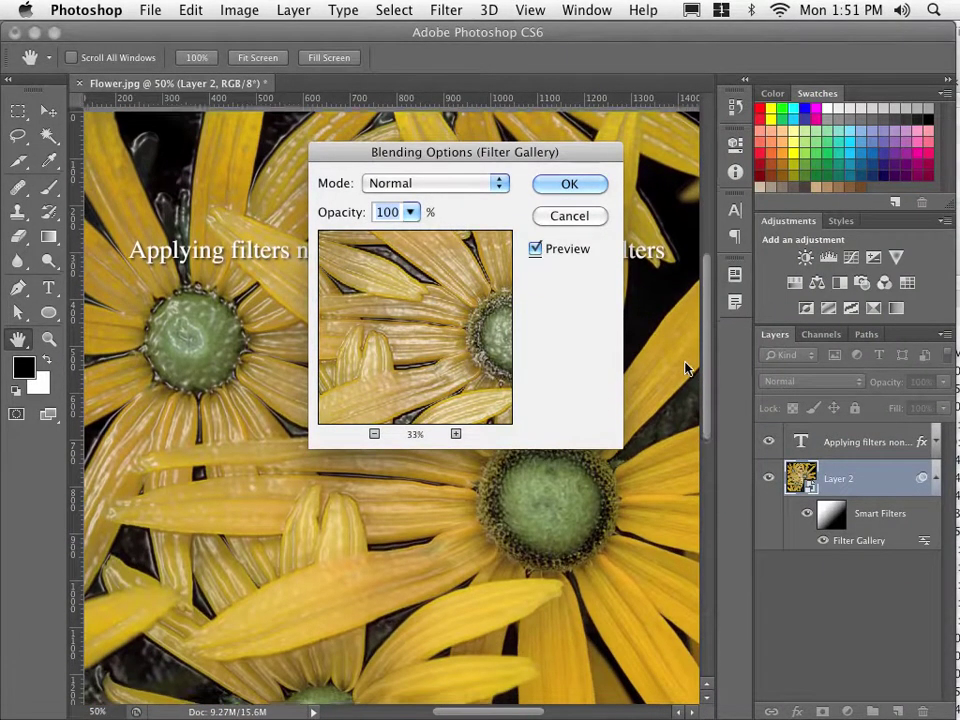
- Try the Multiply, Screen, Overlay and Difference blend modes for the smart filter
click(450, 184)
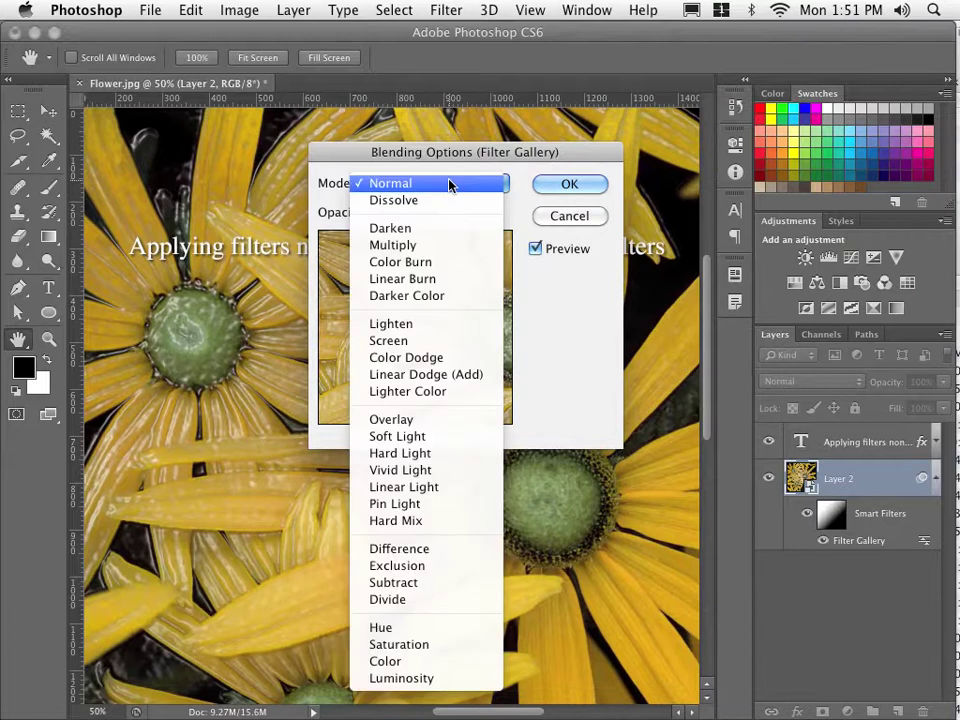
click(428, 244)
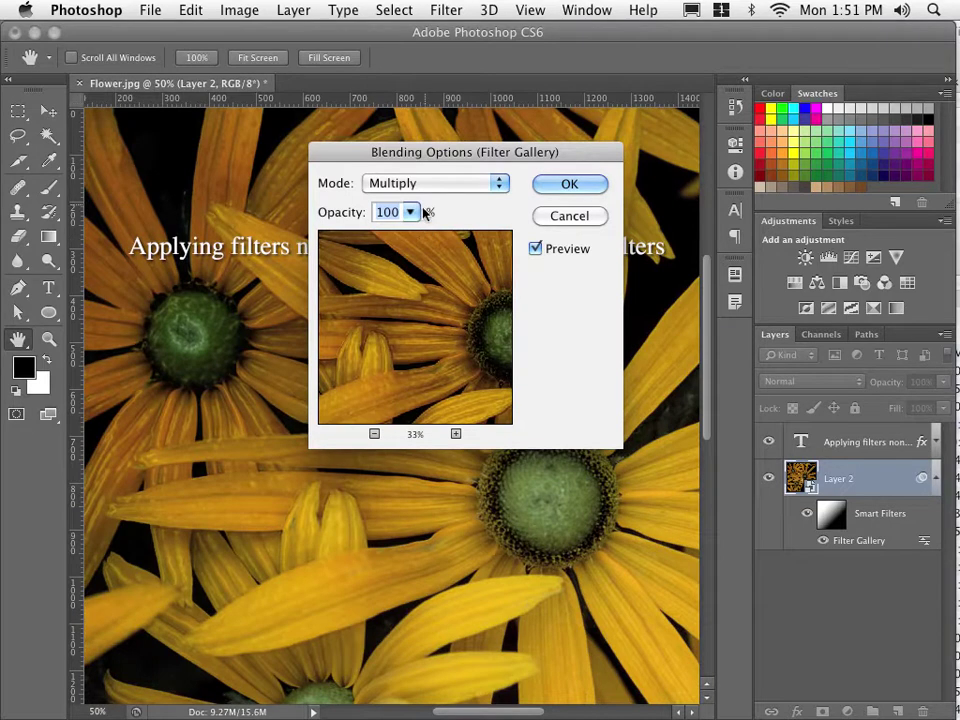
click(422, 182)
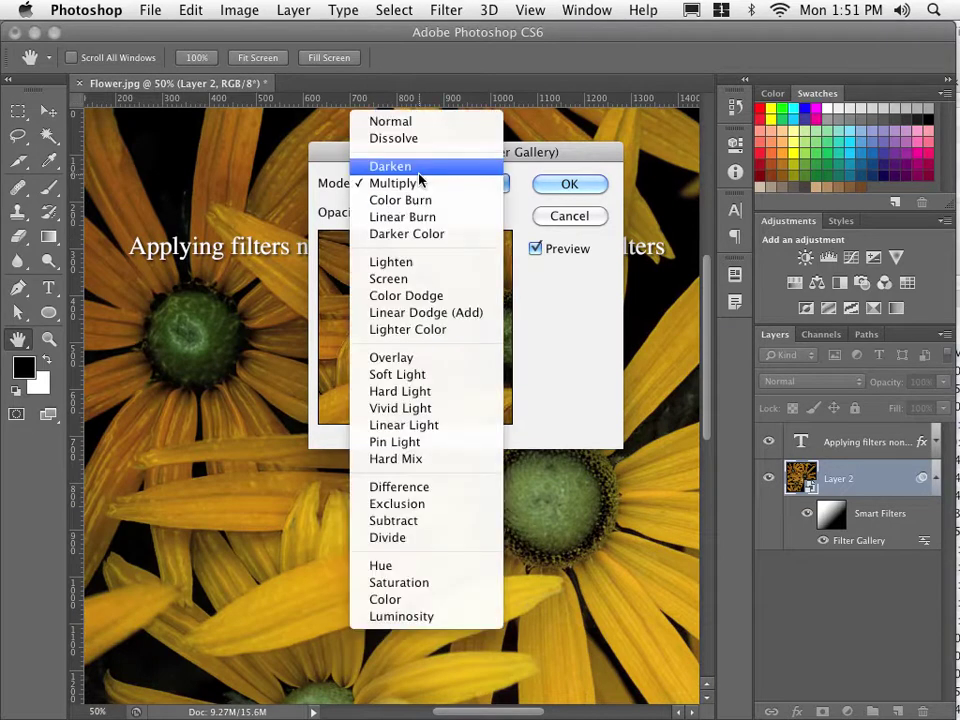
click(392, 278)
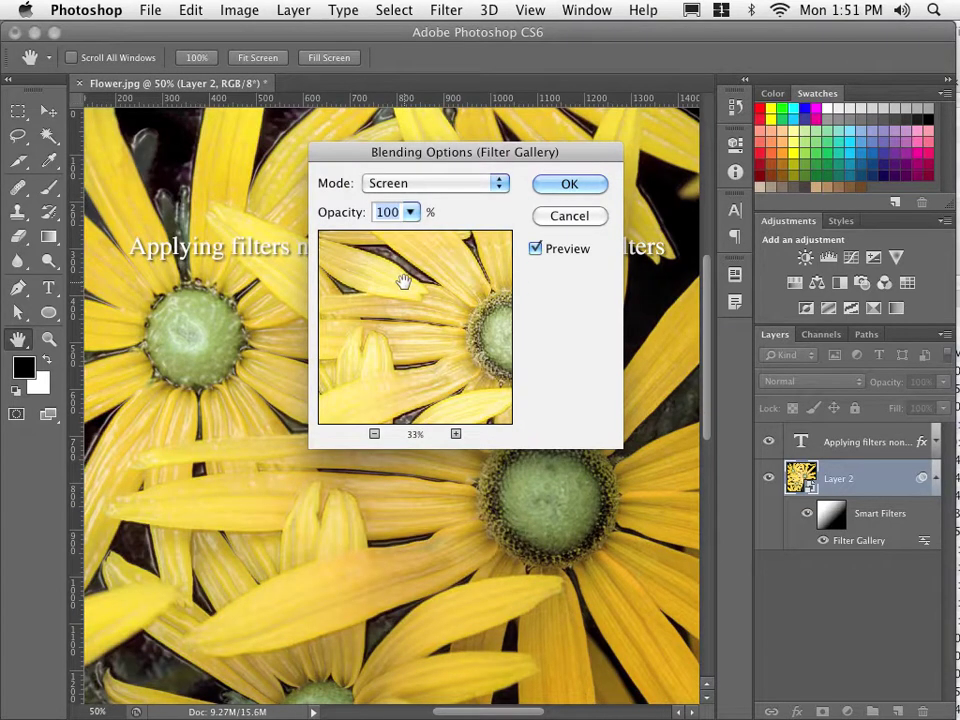
click(492, 183)
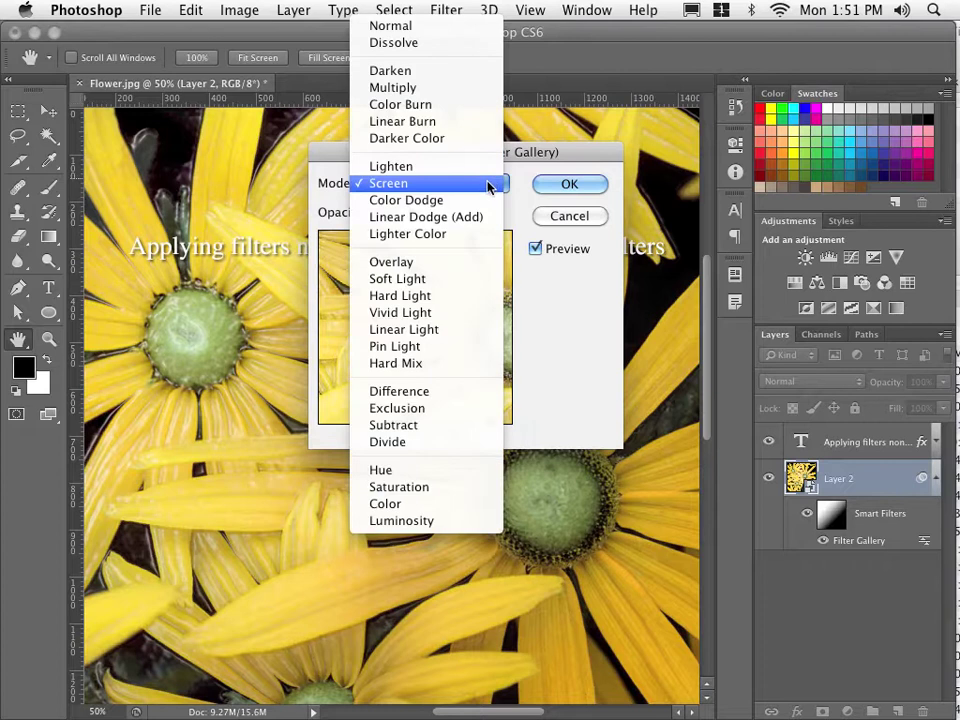
click(446, 270)
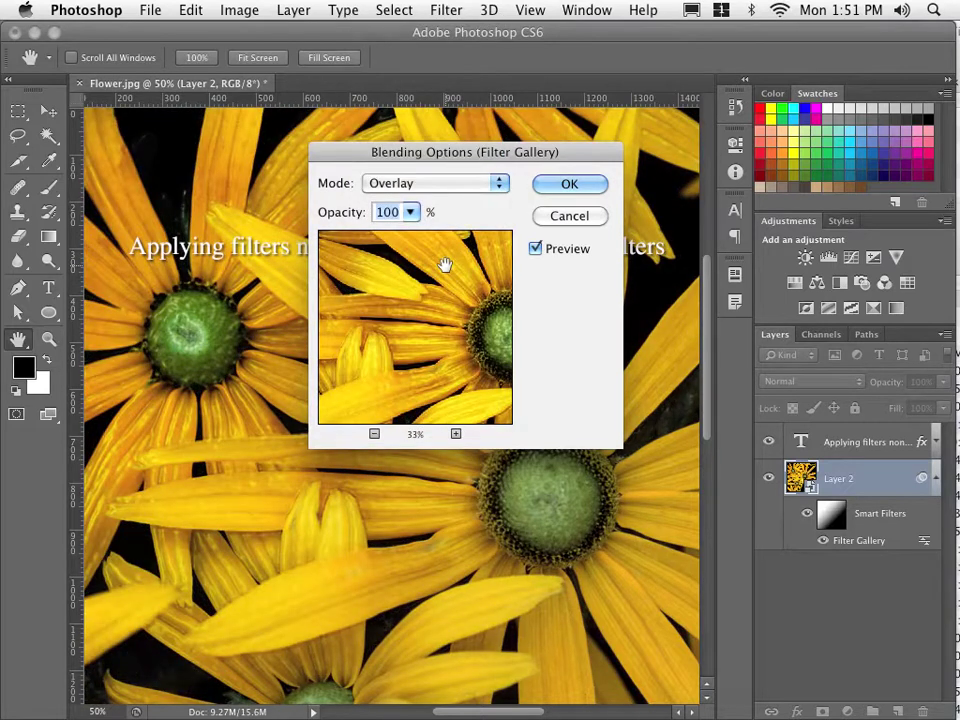
click(440, 183)
click(410, 317)
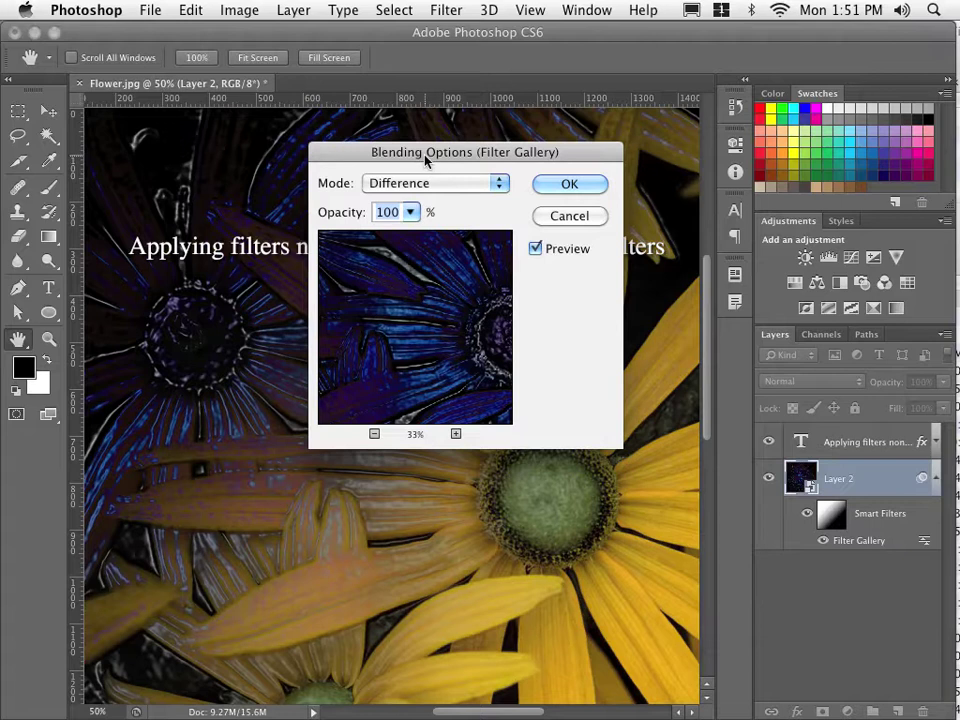
- Reposition the dialog to view the flowers, then set the blend mode to Normal and confirm
drag(426, 160, 229, 516)
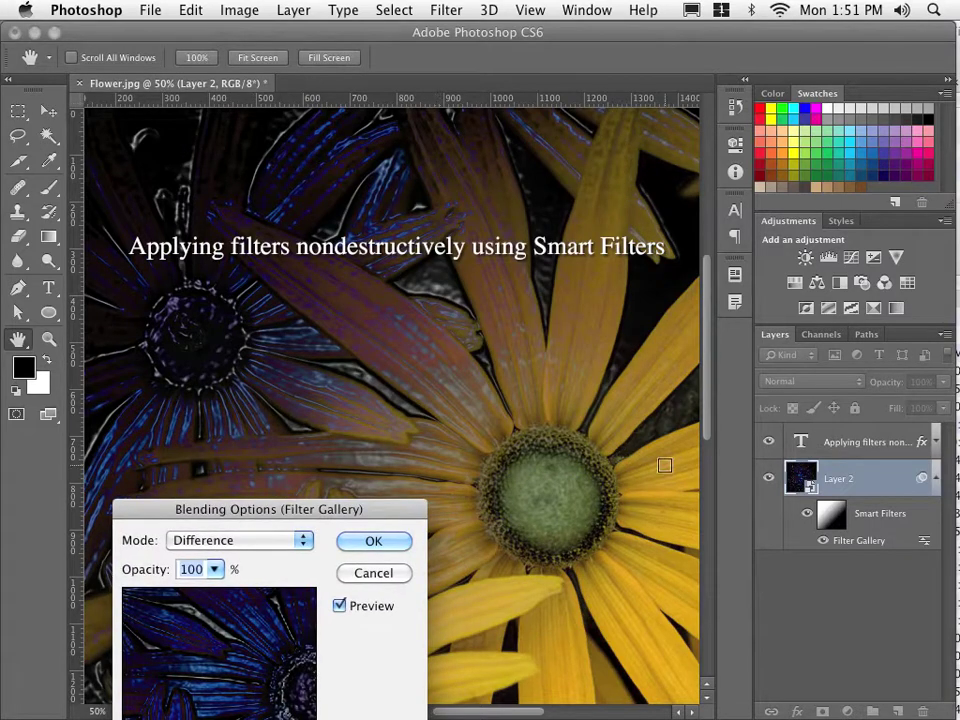
drag(374, 516, 471, 299)
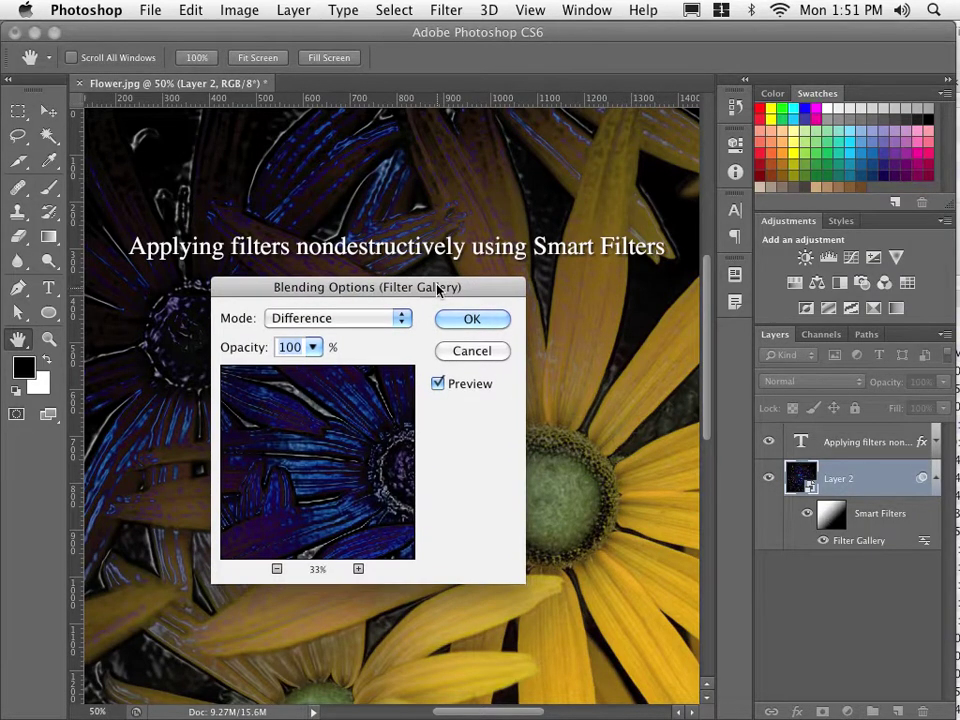
drag(439, 288, 439, 171)
click(401, 201)
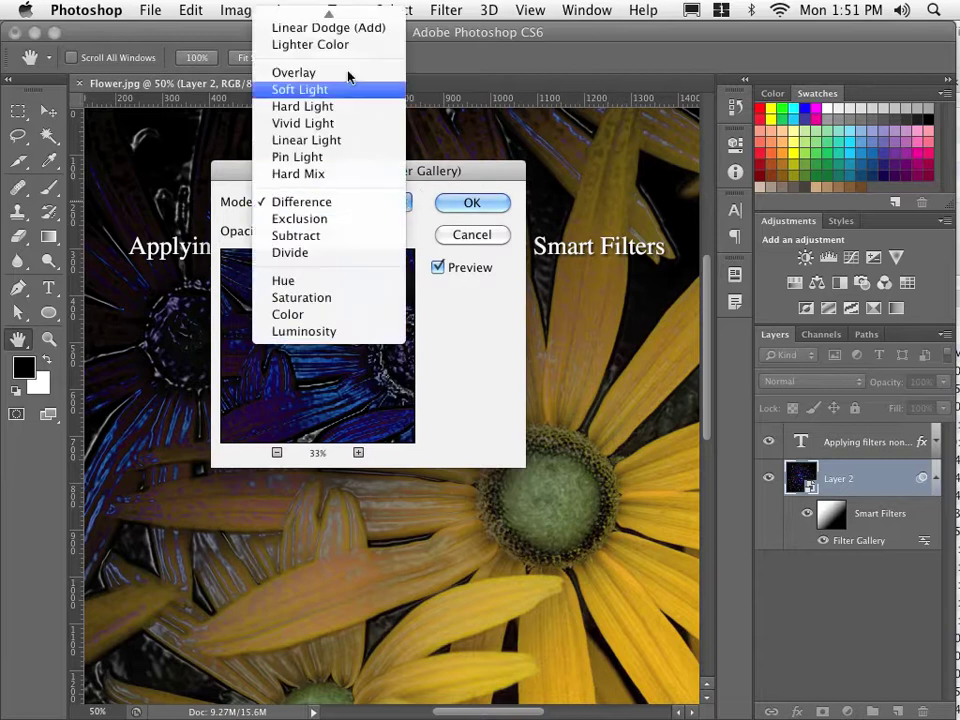
click(343, 14)
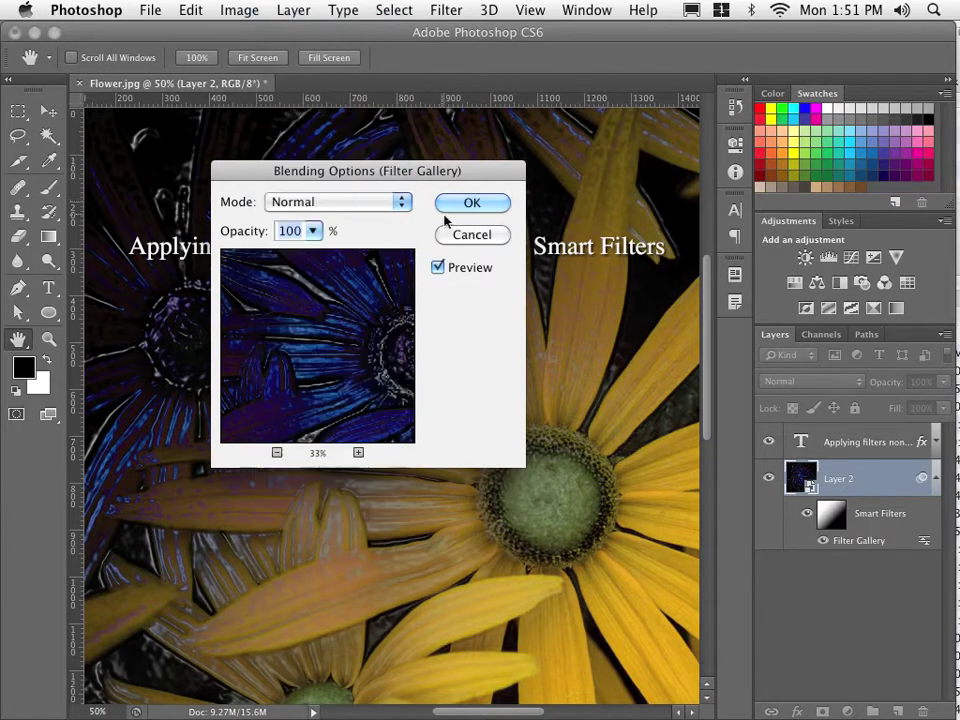
click(462, 206)
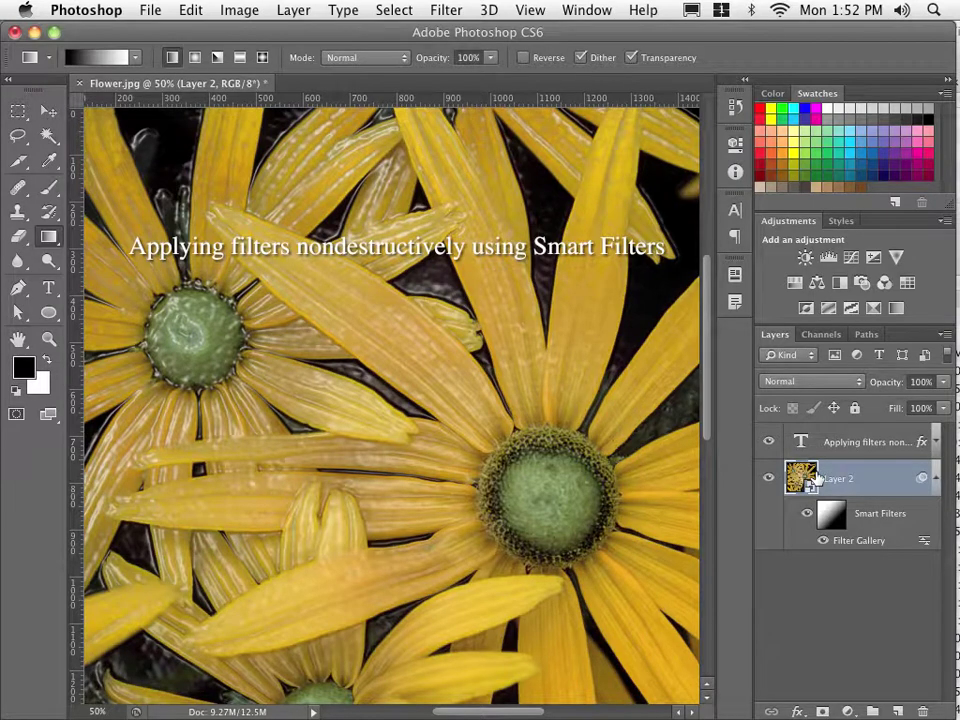
drag(816, 478, 819, 481)
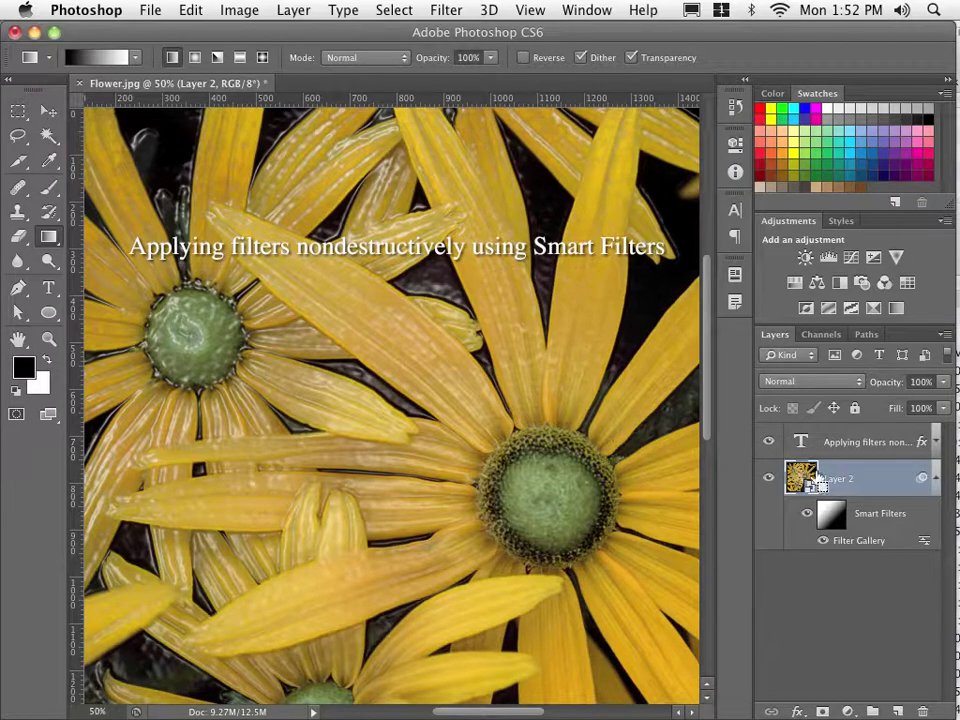